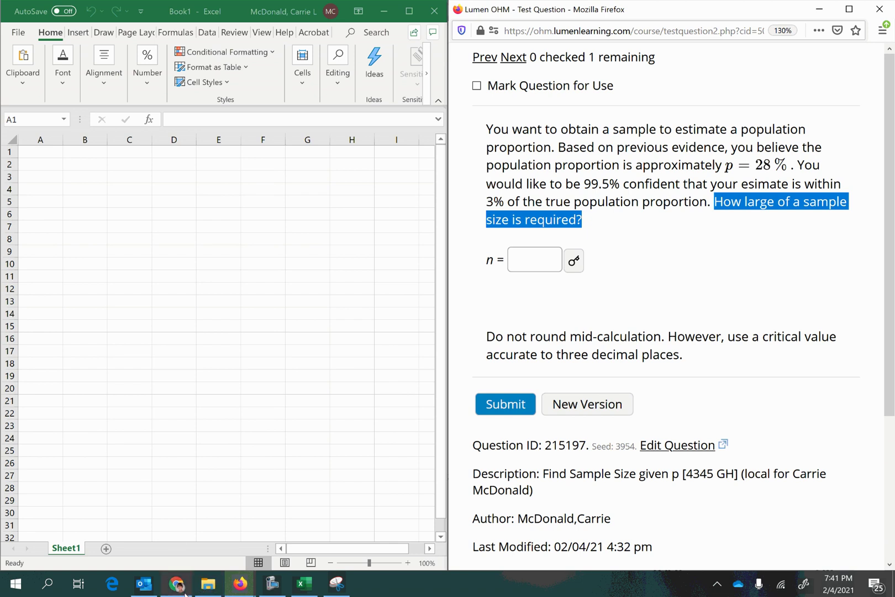
# - Bring the Z-Table PDF forward and scroll to its Sample Size Determination section
pyautogui.moveTo(174, 590)
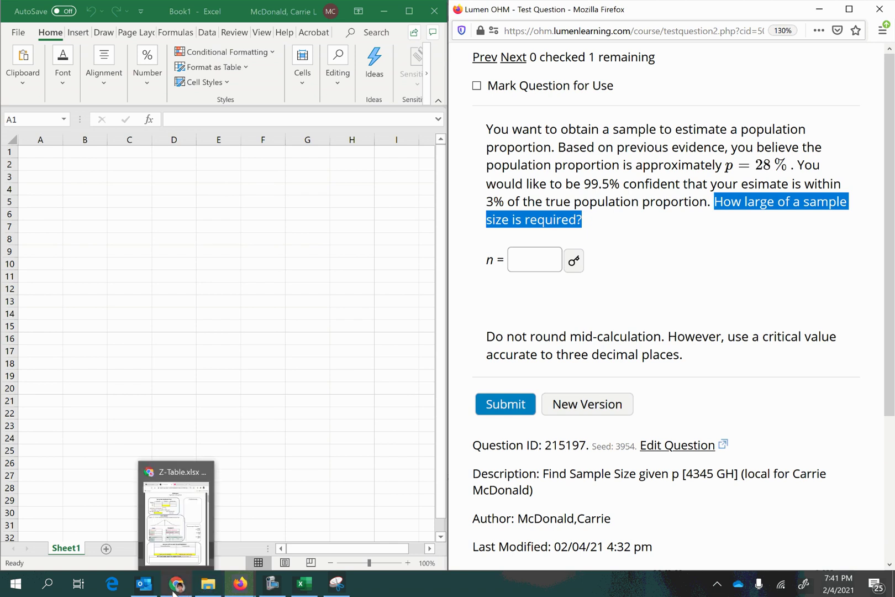
pyautogui.click(172, 546)
pyautogui.scroll(-15, 166, 525)
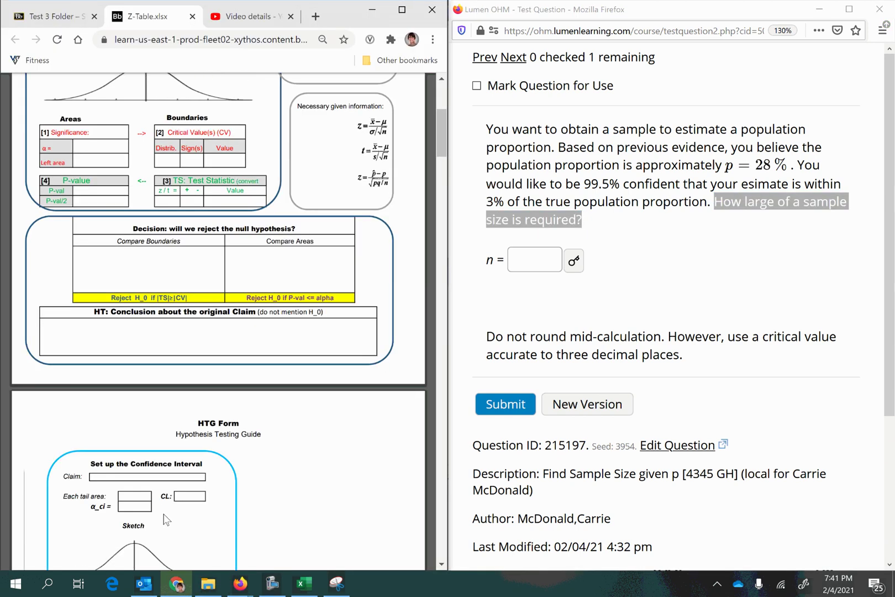
pyautogui.scroll(-20, 167, 527)
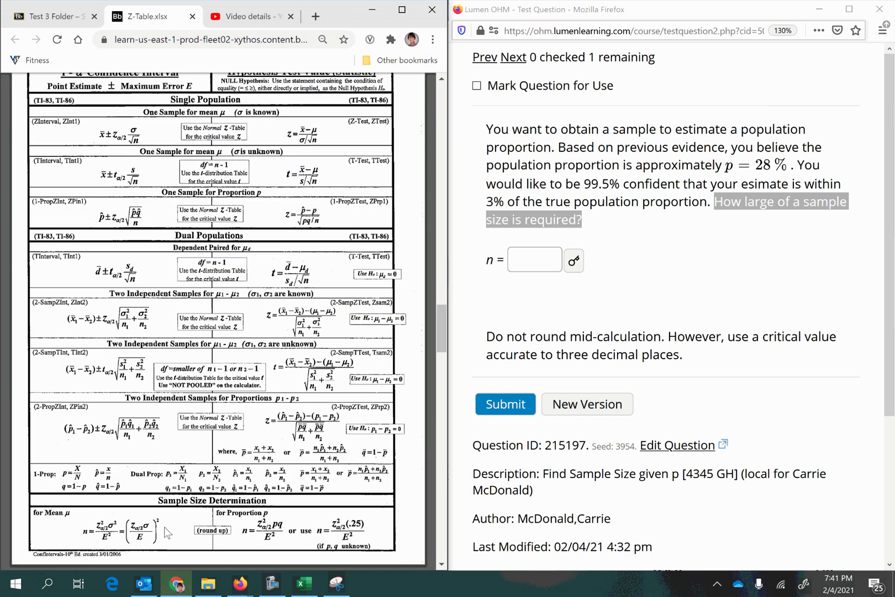
pyautogui.scroll(-5, 166, 533)
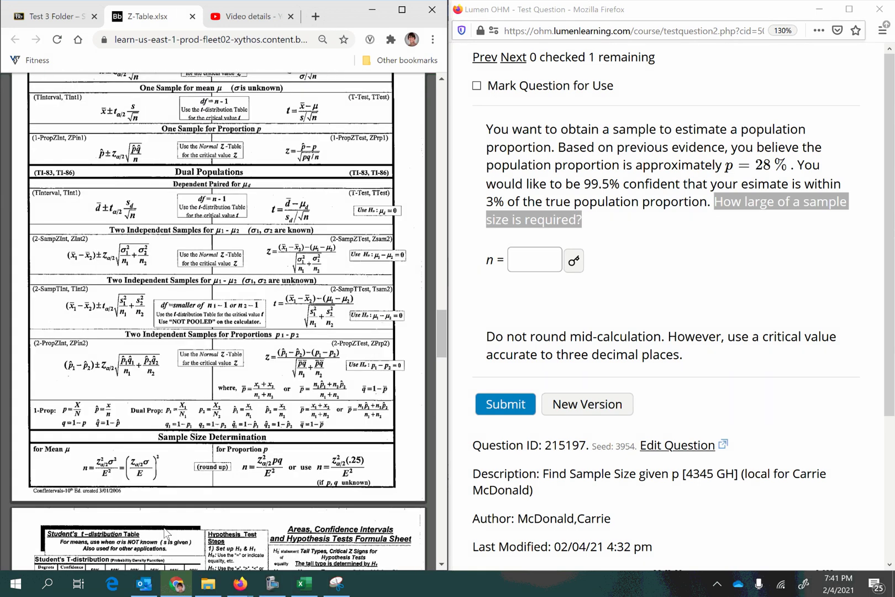
pyautogui.scroll(5, 120, 450)
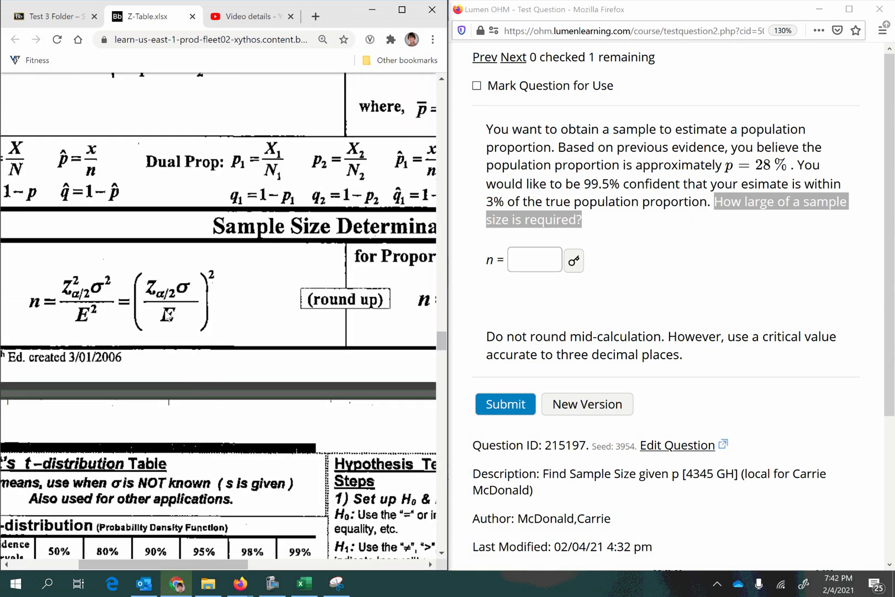
# - Highlight 'proportion' in the question and bring the proportion formula n = Z²pq/E² into view
pyautogui.moveTo(210, 563); pyautogui.dragTo(148, 549)
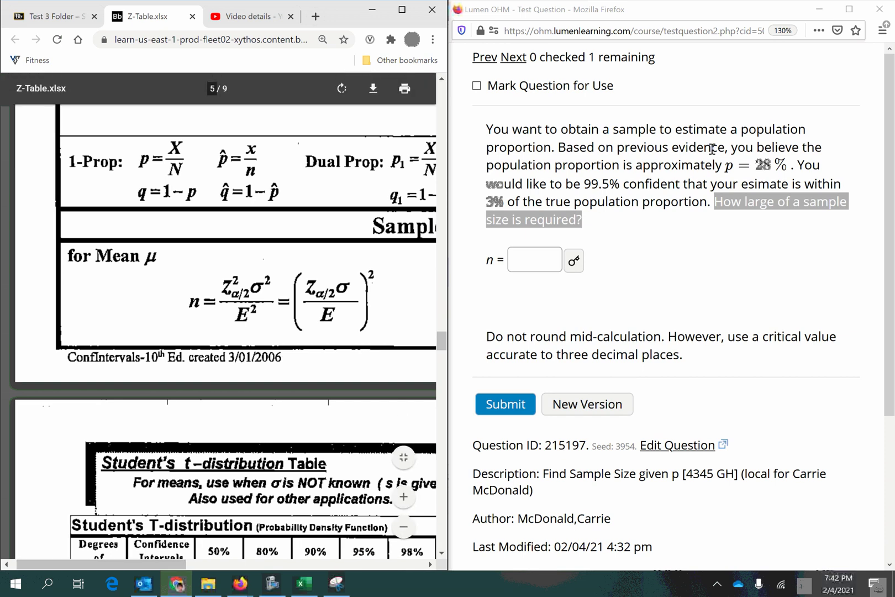
pyautogui.click(496, 150)
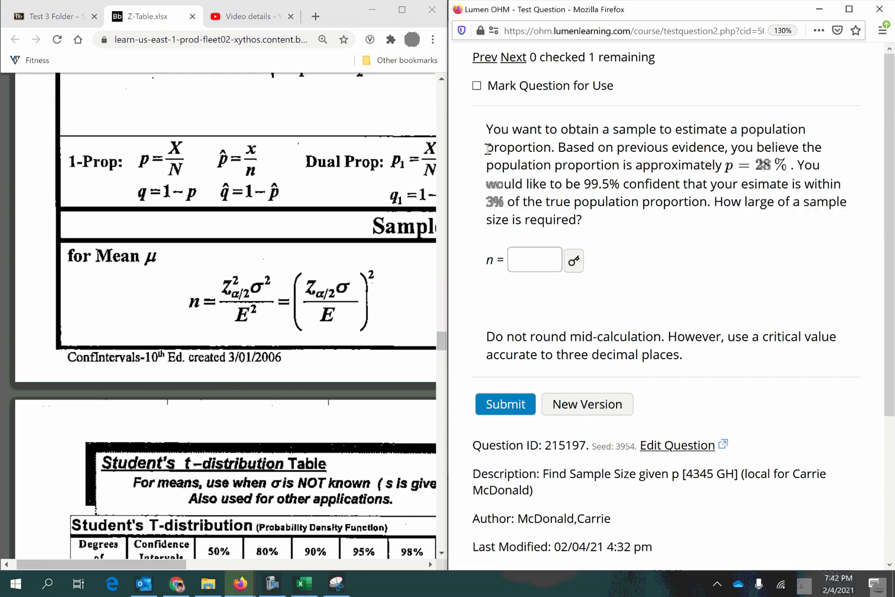
pyautogui.moveTo(487, 149); pyautogui.dragTo(550, 154)
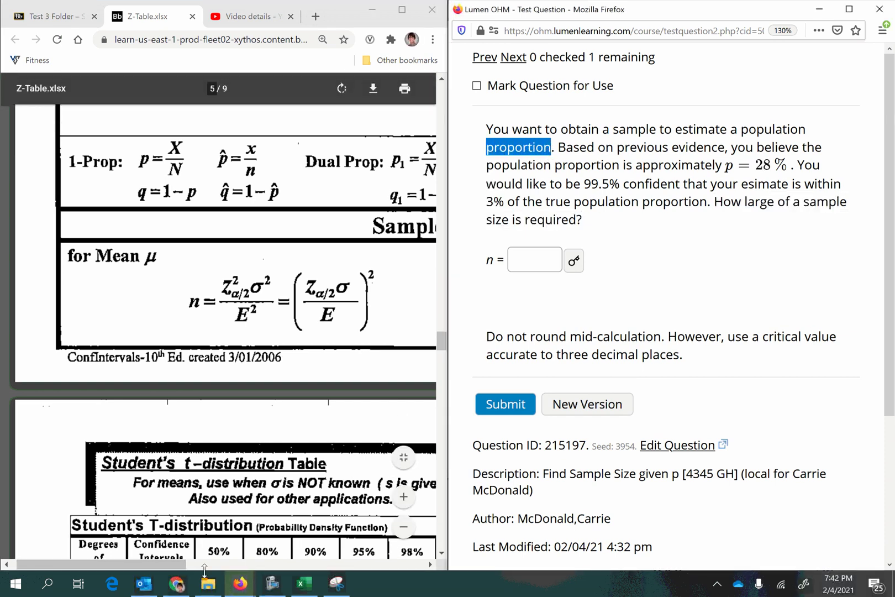
pyautogui.moveTo(133, 566); pyautogui.dragTo(316, 561)
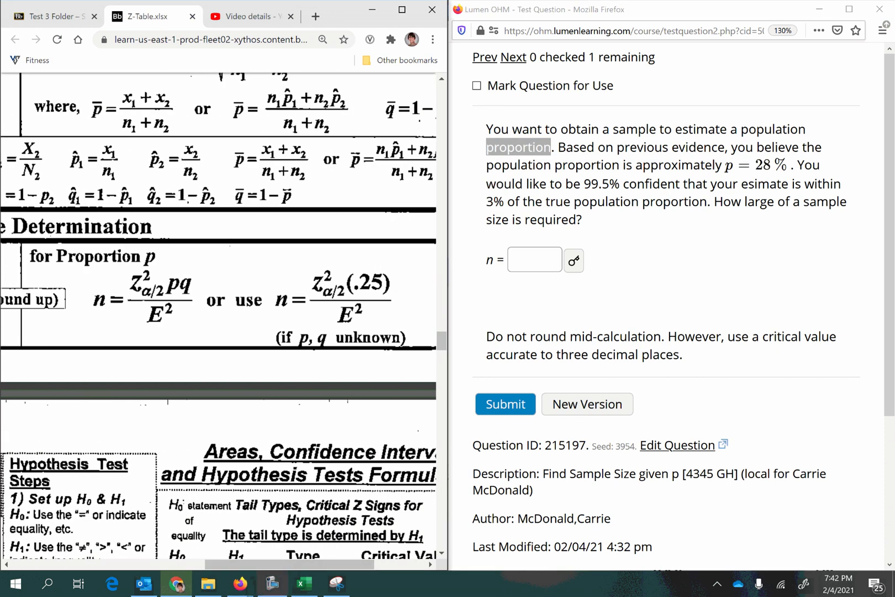
# - Snip the n = Z²pq/E² formula with Snipping Tool and return to the Excel workbook
pyautogui.click(332, 587)
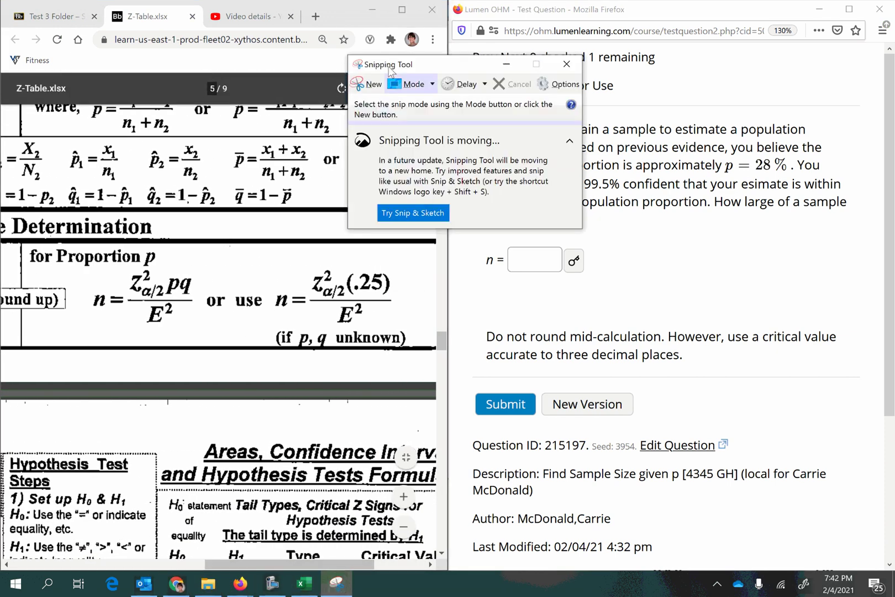
pyautogui.click(362, 86)
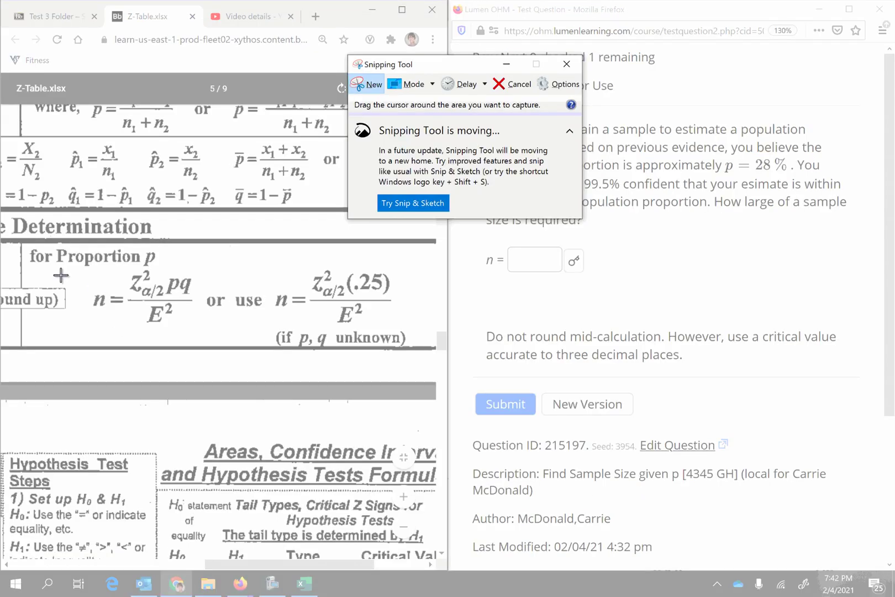
pyautogui.moveTo(81, 270); pyautogui.dragTo(215, 336)
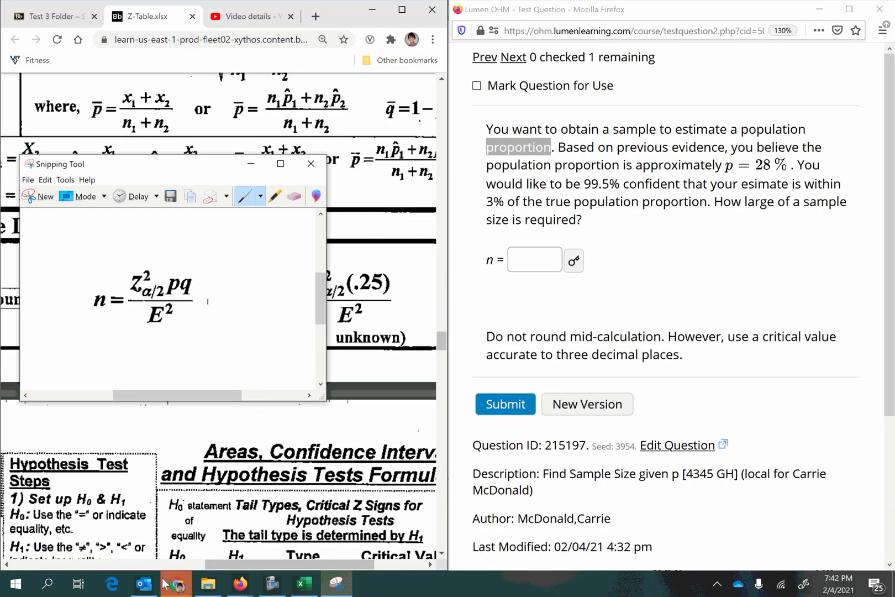
pyautogui.click(304, 587)
# - Paste the formula snip at A1 and shrink it to fit roughly rows 1–4
pyautogui.hotkey('ctrl', 'v')
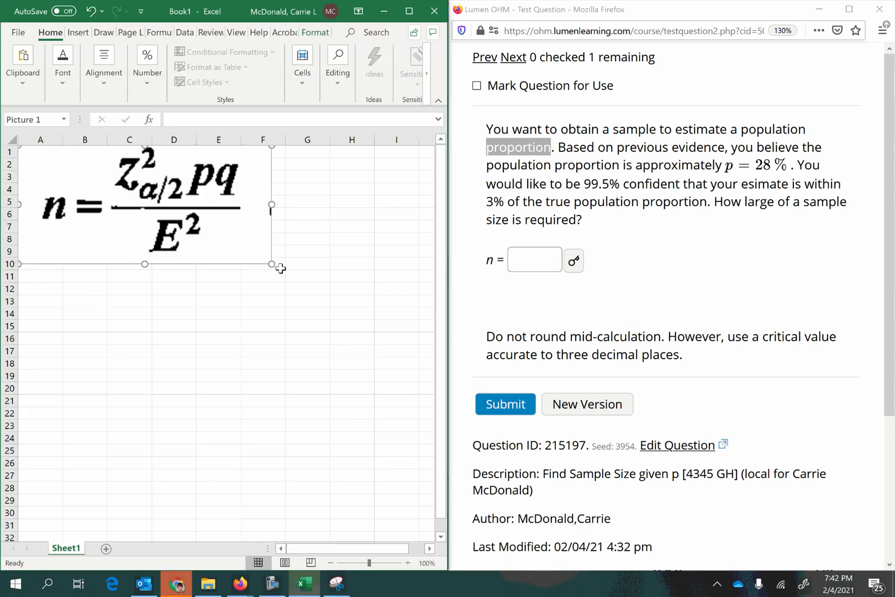
pyautogui.moveTo(272, 264); pyautogui.dragTo(176, 219)
pyautogui.click(38, 253)
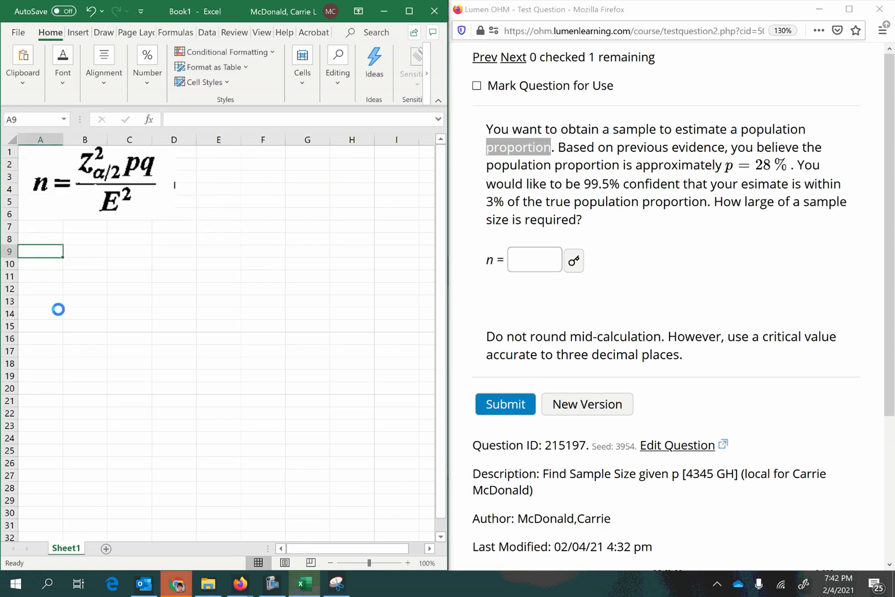
pyautogui.scroll(4, 58, 314)
pyautogui.click(260, 256)
pyautogui.scroll(1, 260, 256)
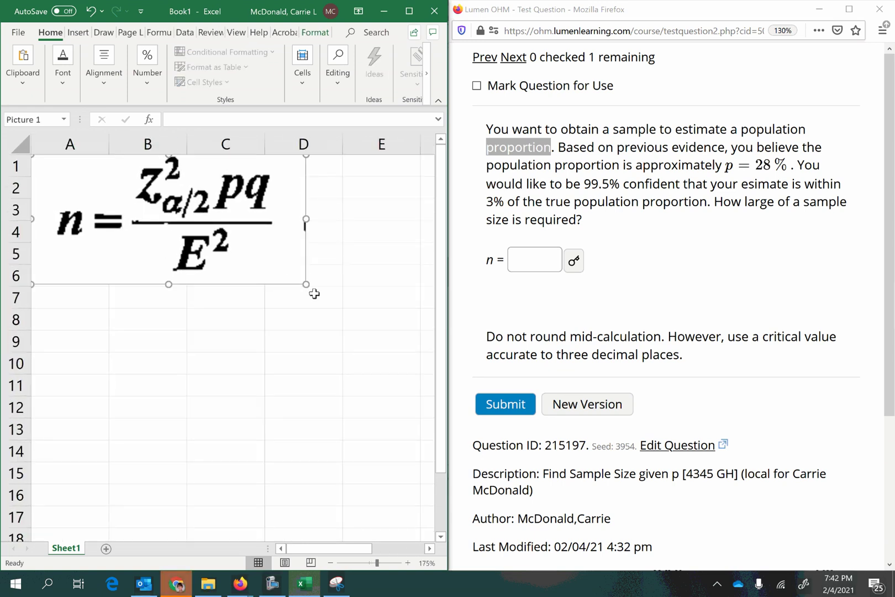
pyautogui.moveTo(305, 284); pyautogui.dragTo(213, 244)
# - Enter p = 0.28 in row 6 and q as =1-B6 (0.72) in row 7
pyautogui.click(62, 273)
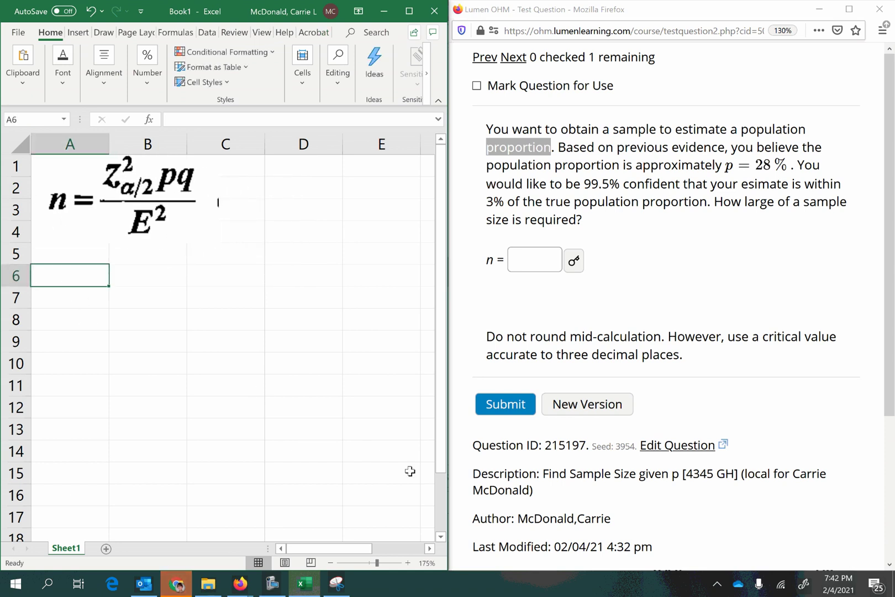
pyautogui.write('p')
pyautogui.press('Tab')
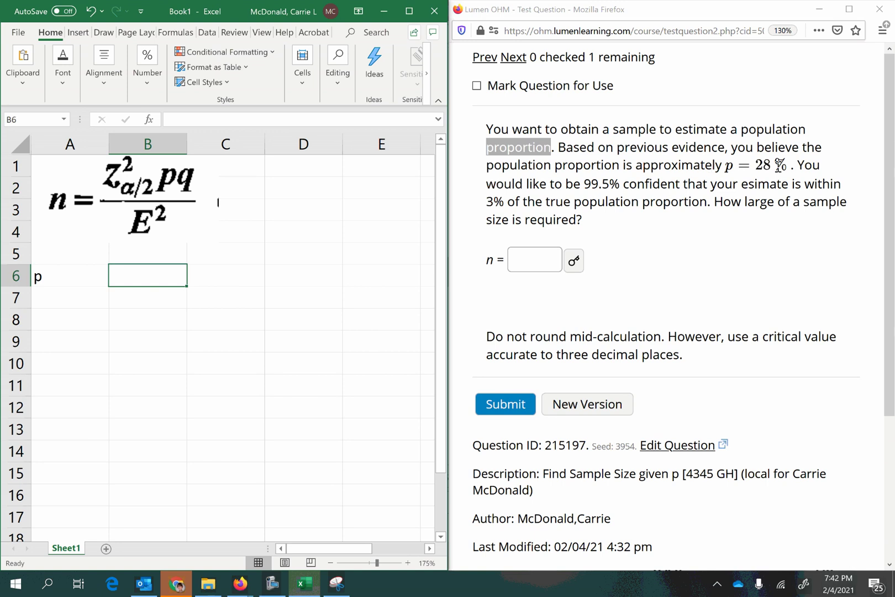
pyautogui.write('.')
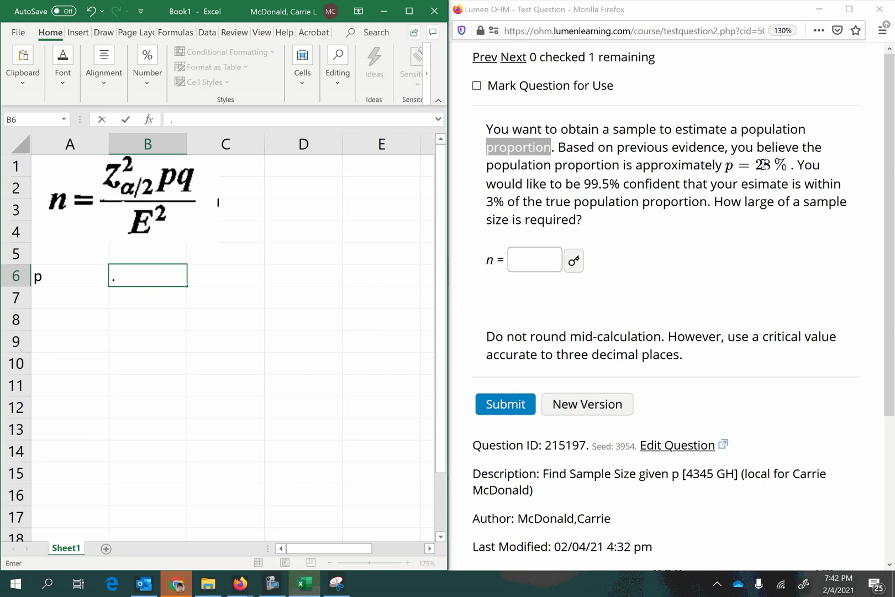
pyautogui.write('28')
pyautogui.press('Return')
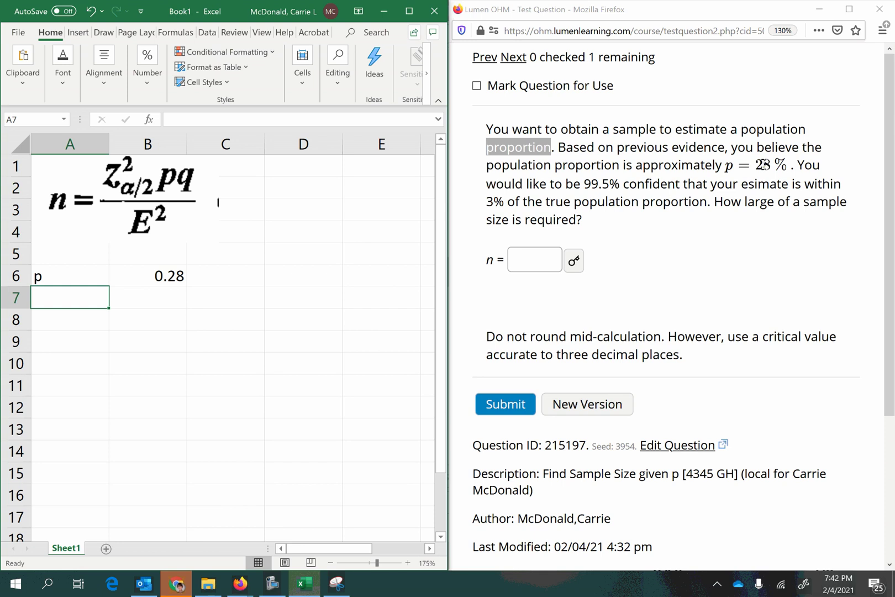
pyautogui.write('q')
pyautogui.press('Tab')
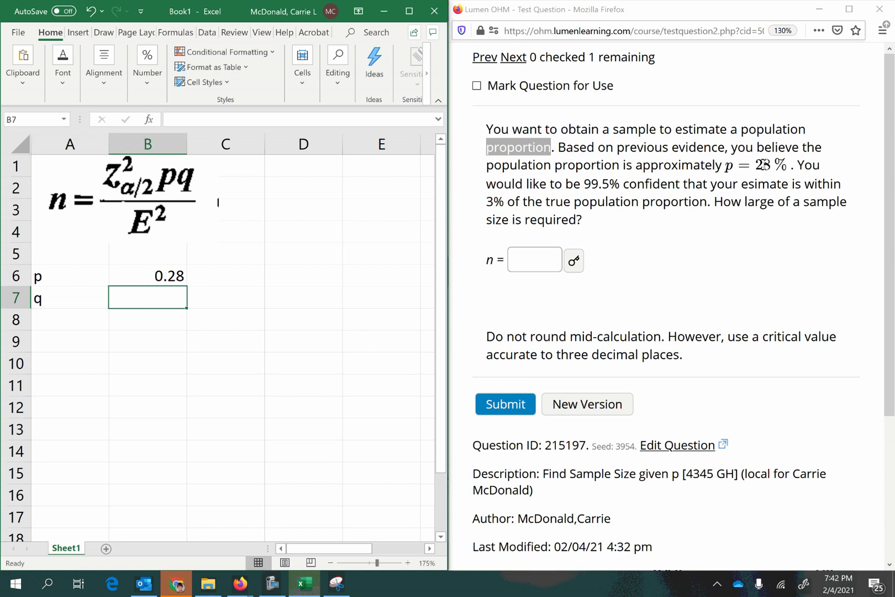
pyautogui.write('=')
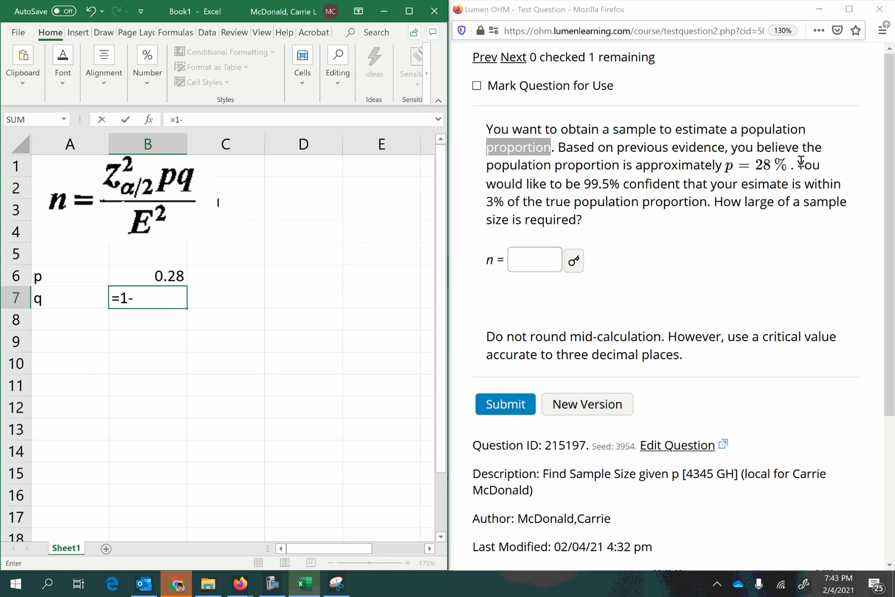
pyautogui.write('1-')
pyautogui.click(133, 275)
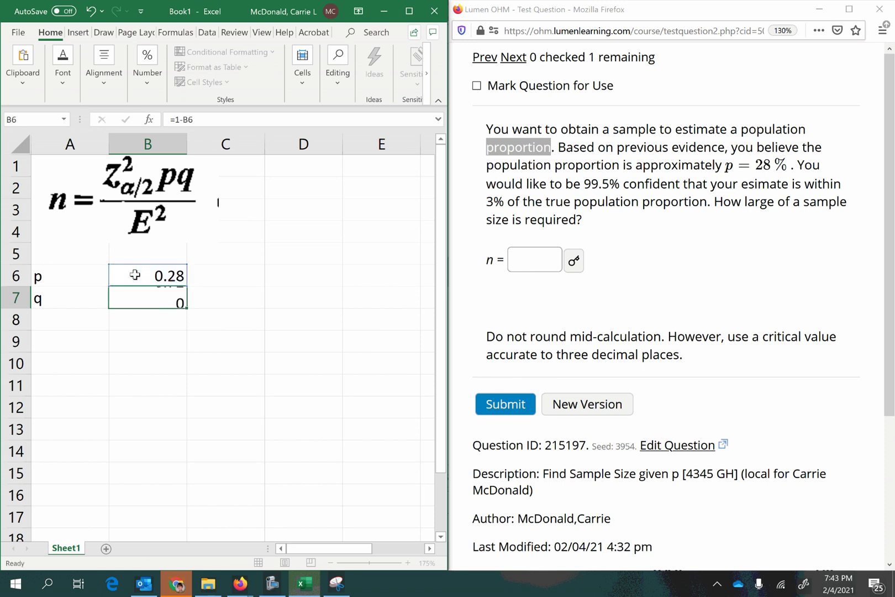
pyautogui.press('Return')
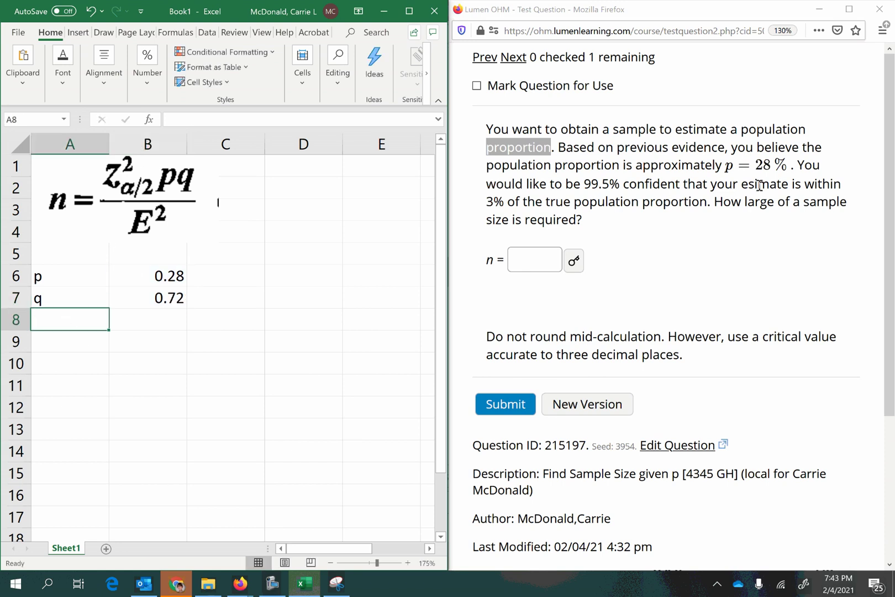
# - Enter E = 0.03 in row 8, matching the question's 3% margin
pyautogui.click(805, 186)
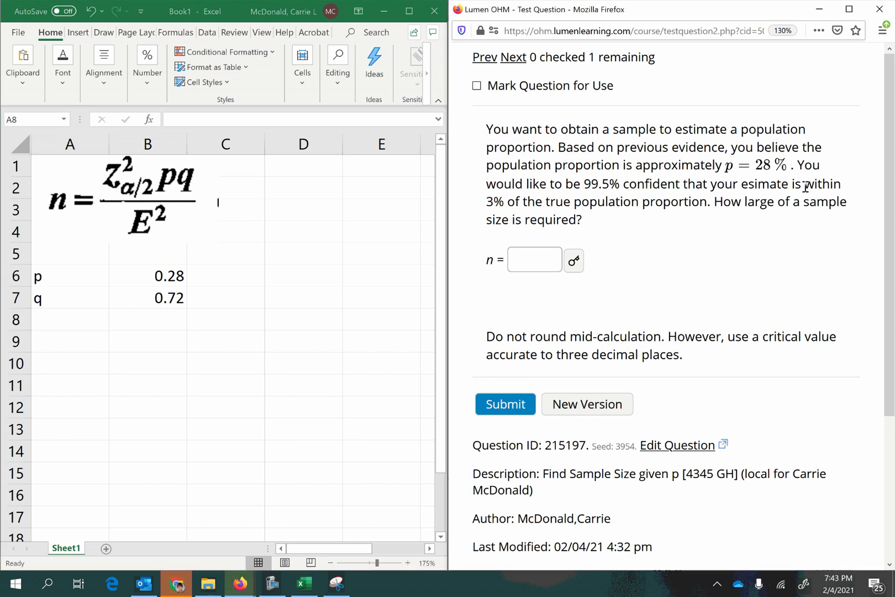
pyautogui.moveTo(805, 186); pyautogui.dragTo(706, 206)
pyautogui.click(67, 318)
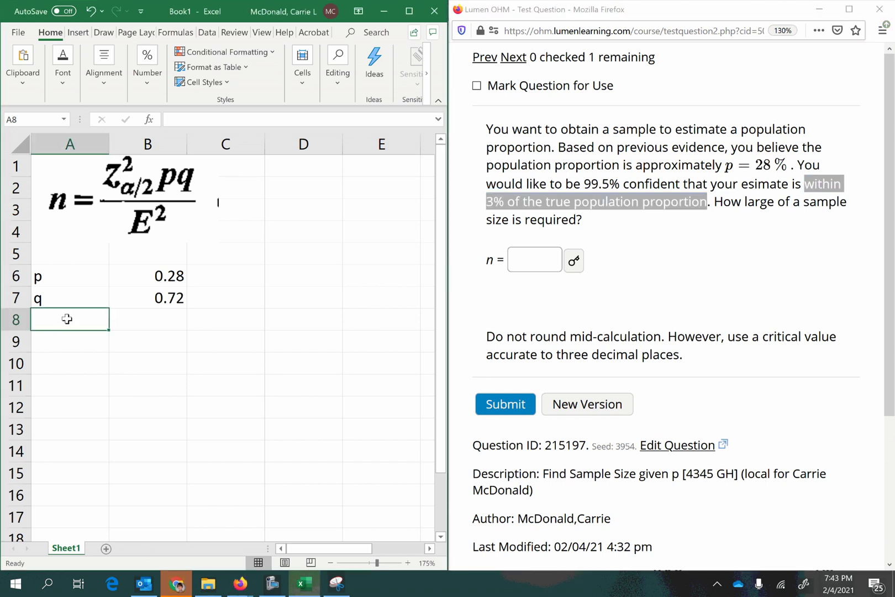
pyautogui.write('E')
pyautogui.press('Tab')
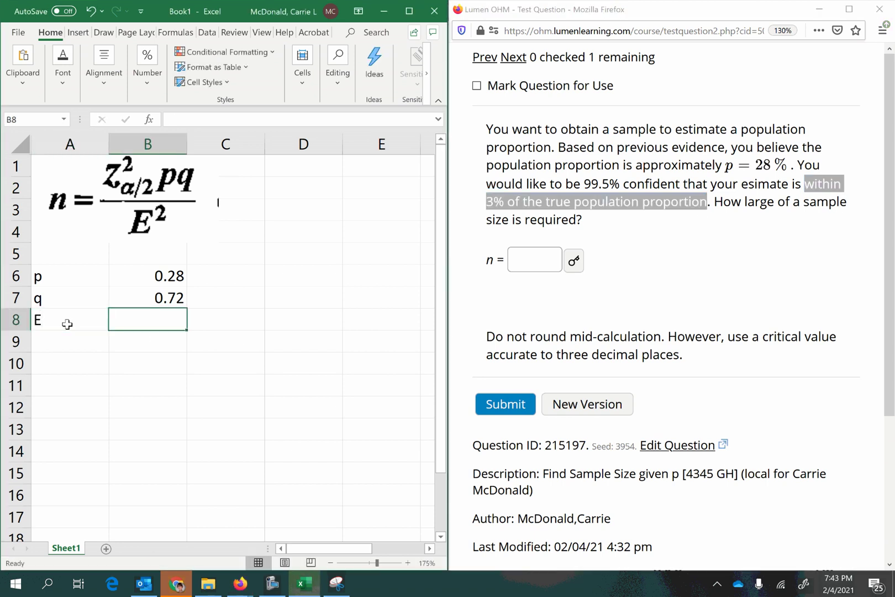
pyautogui.write('.03')
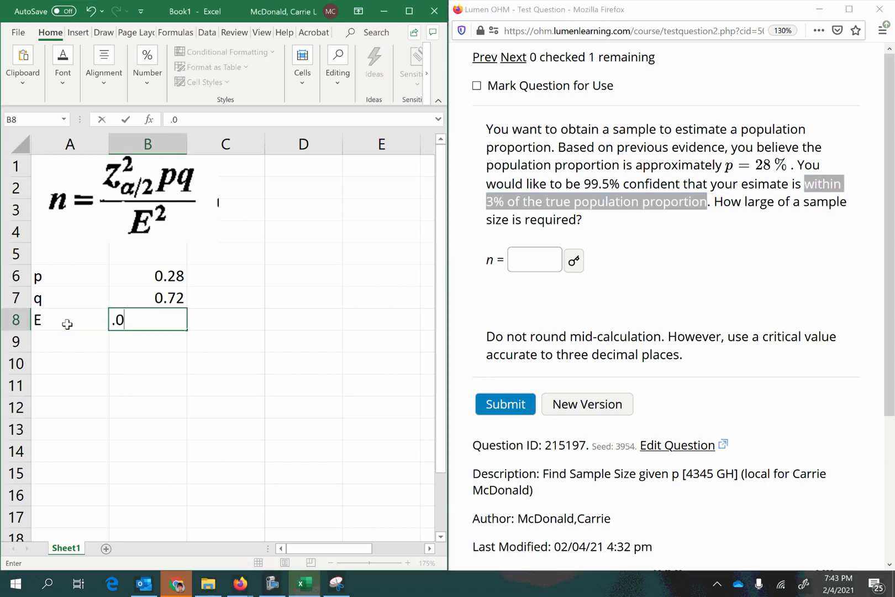
pyautogui.press('Return')
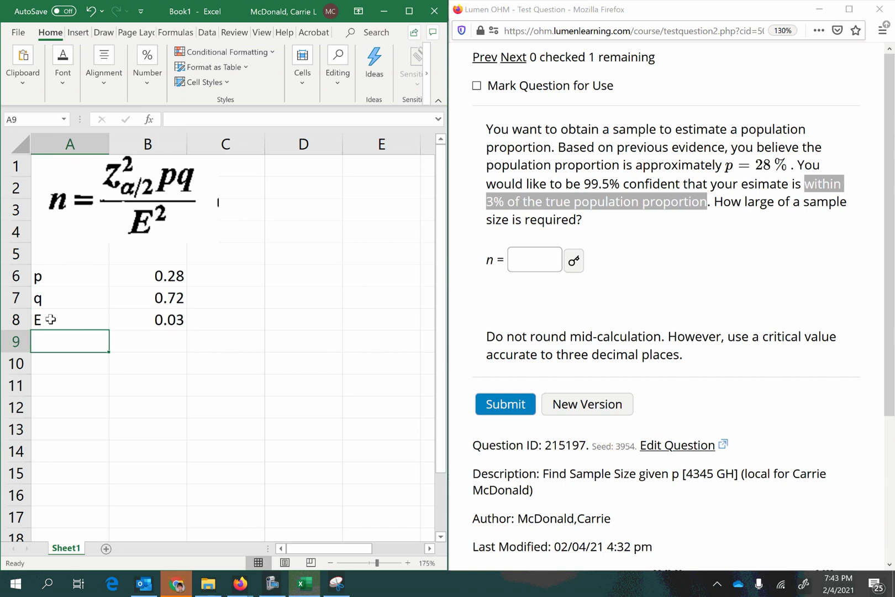
# - Rename the E label to ME, then change it back to E
pyautogui.click(52, 319)
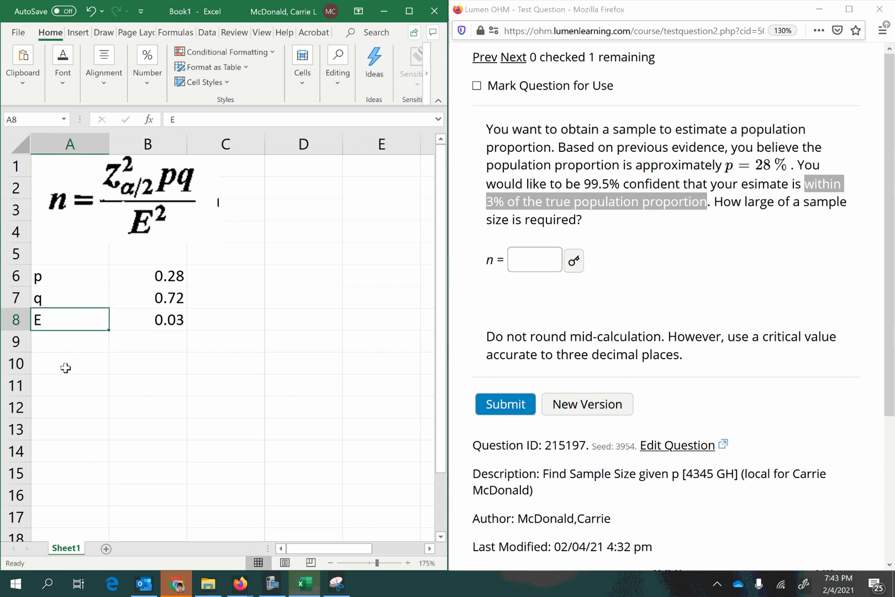
pyautogui.write('ME')
pyautogui.press('Return')
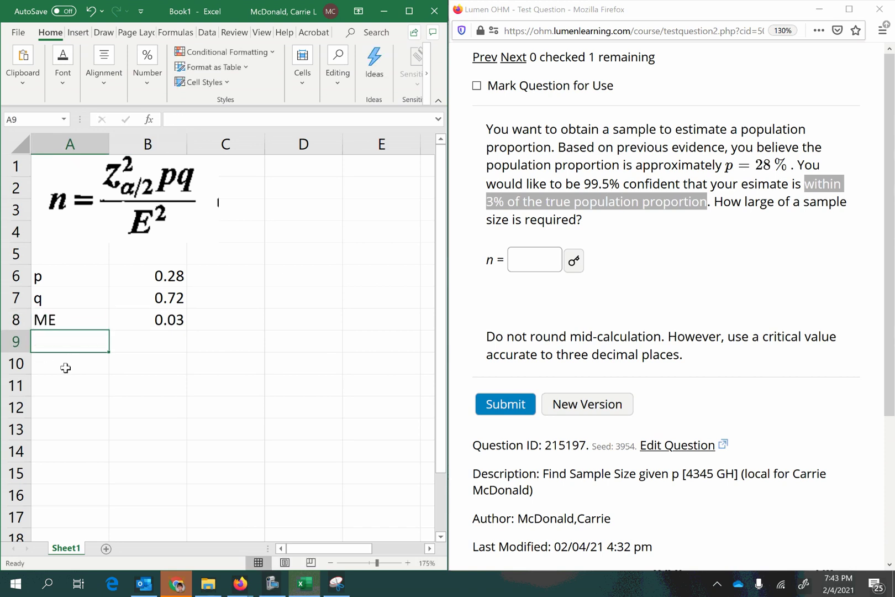
pyautogui.click(66, 368)
pyautogui.click(62, 320)
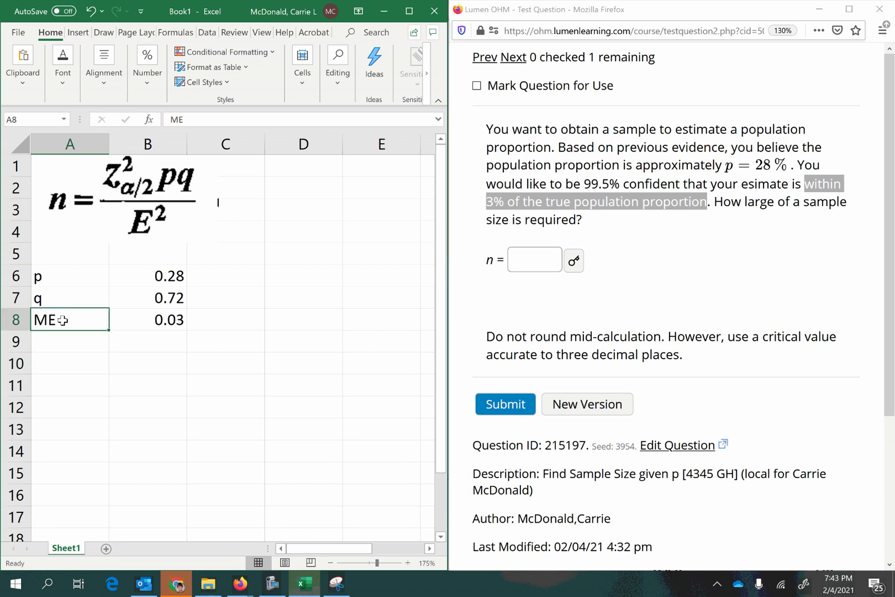
pyautogui.write('E')
pyautogui.press('Return')
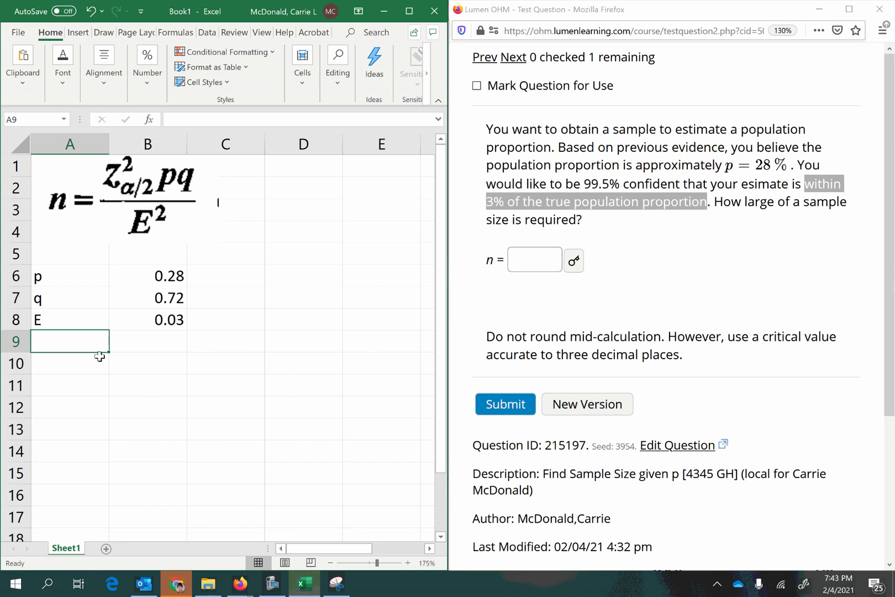
# - Add the 'CV: z=' label and move it down to A12
pyautogui.write('CV: z=')
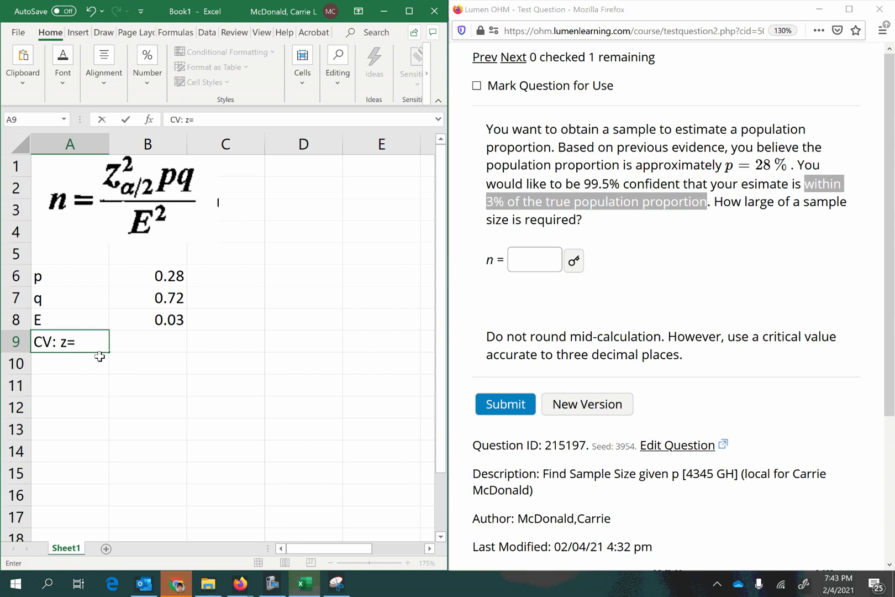
pyautogui.press('Tab')
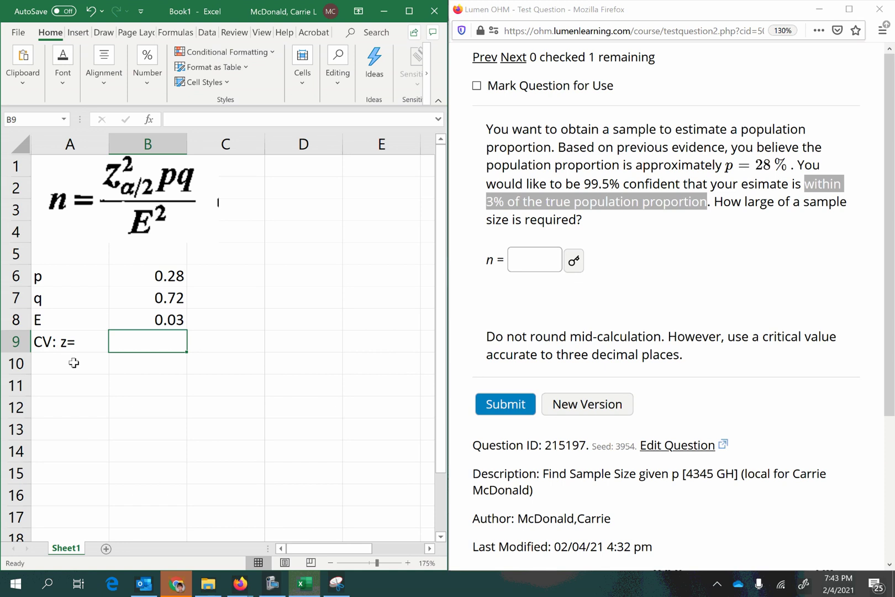
pyautogui.click(52, 346)
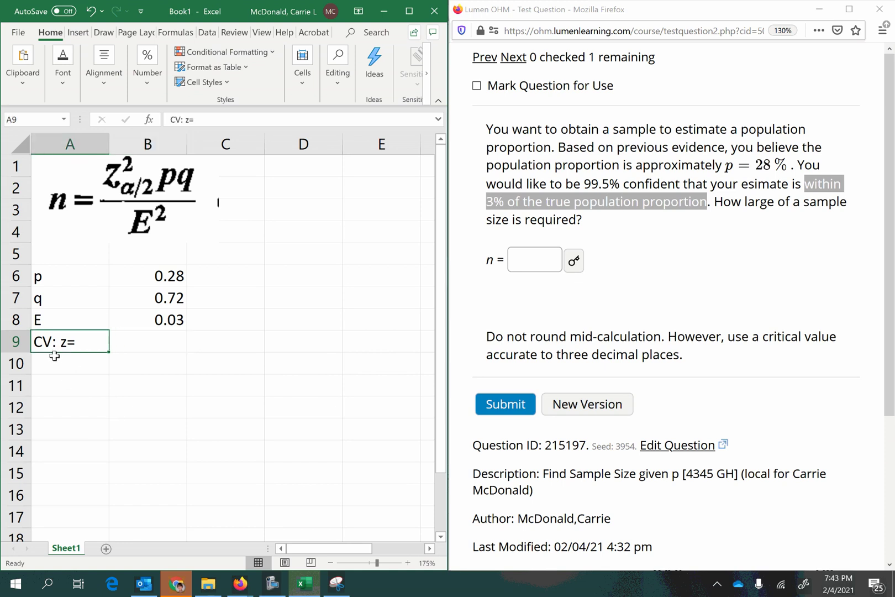
pyautogui.moveTo(53, 354); pyautogui.dragTo(60, 407)
# - Enter the confidence level CL = 0.995 from the question in row 9
pyautogui.click(82, 364)
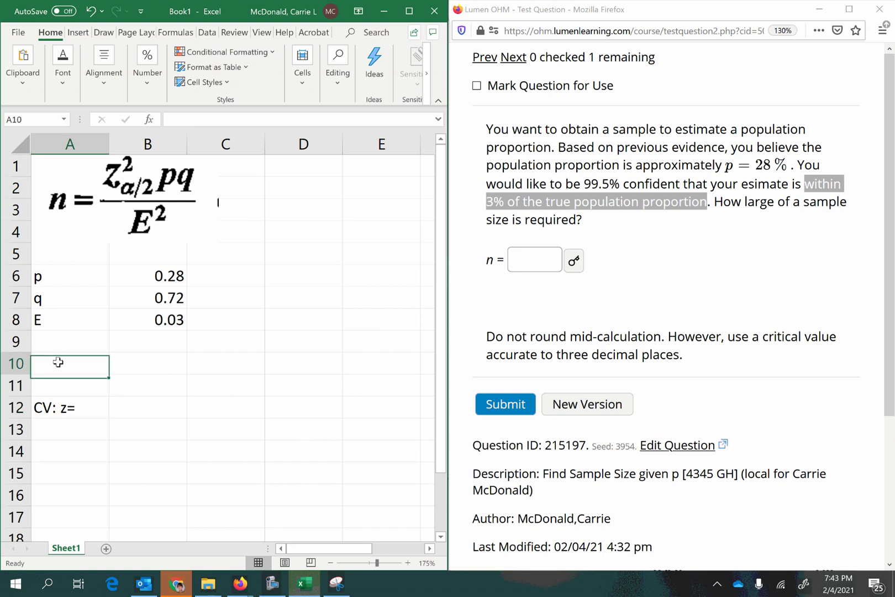
pyautogui.click(69, 347)
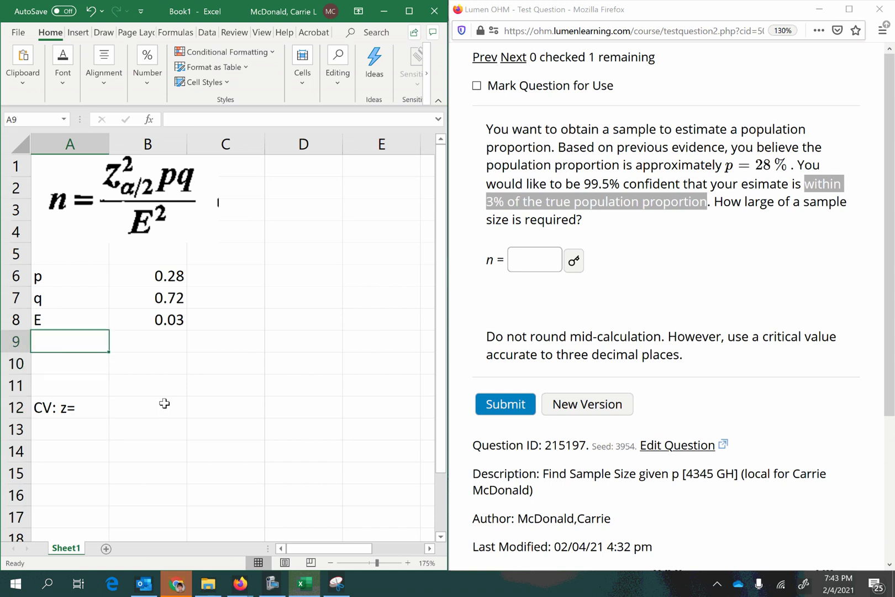
pyautogui.write('CL')
pyautogui.click(164, 345)
pyautogui.click(583, 184)
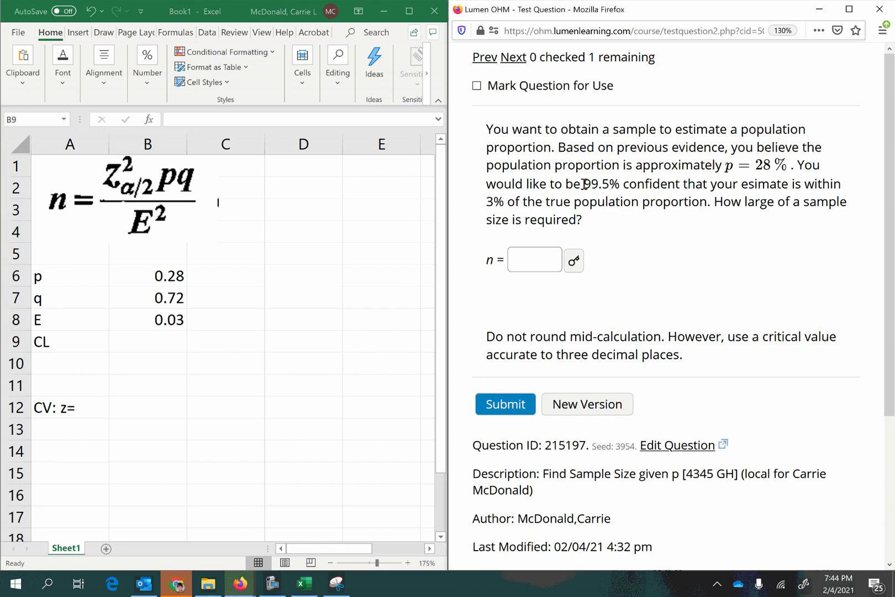
pyautogui.moveTo(584, 184); pyautogui.dragTo(611, 184)
pyautogui.click(134, 345)
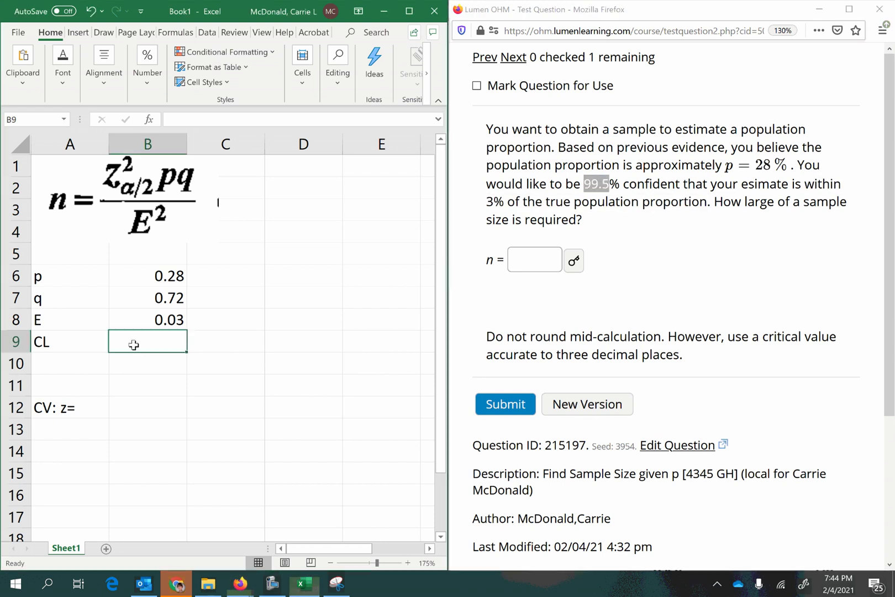
pyautogui.write('.995')
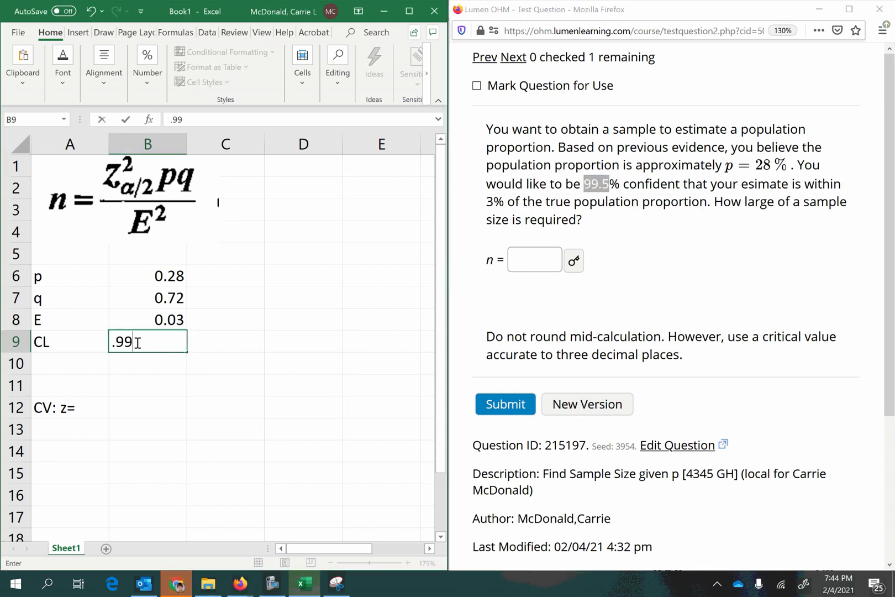
pyautogui.press('Return')
# - Add alpha in row 10 as =1-B9, giving 0.005
pyautogui.click(72, 368)
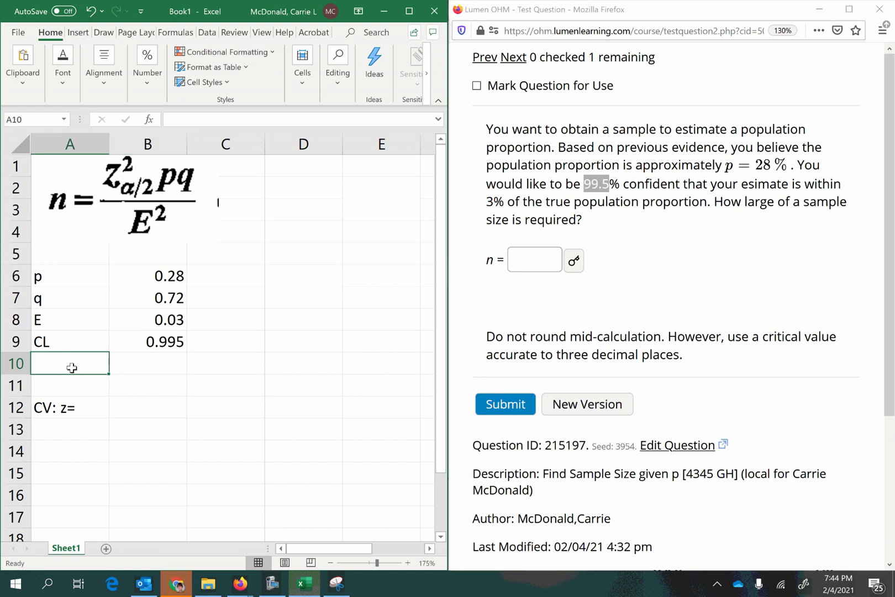
pyautogui.write('alpha')
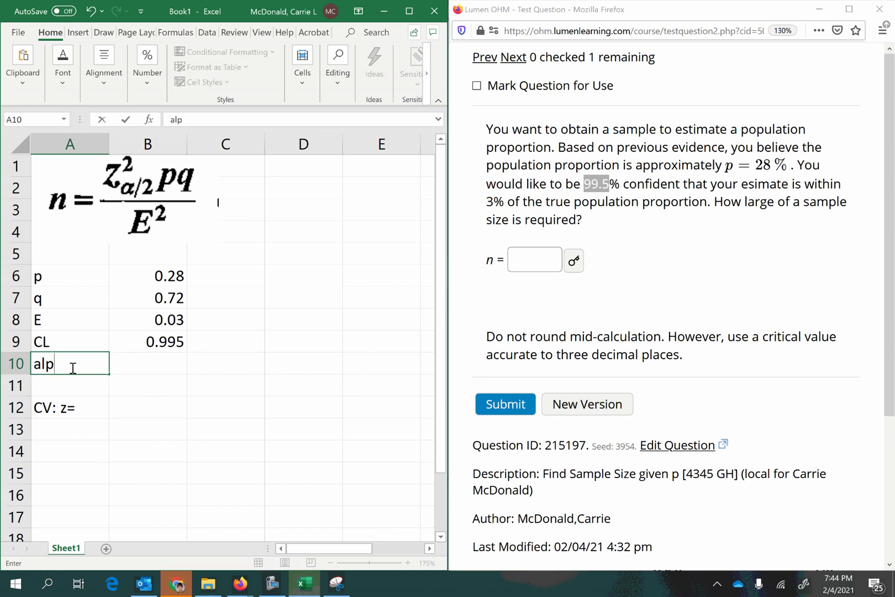
pyautogui.press('Tab')
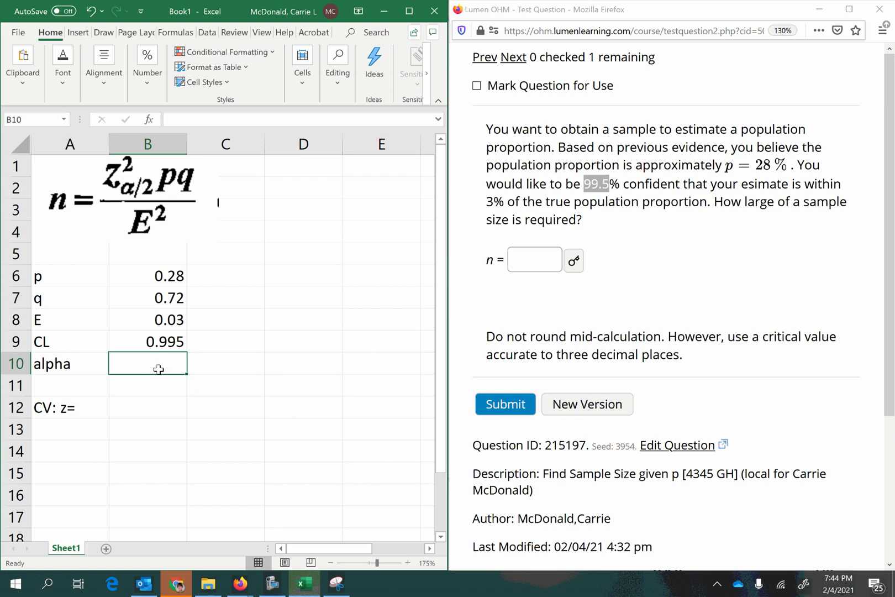
pyautogui.write('=')
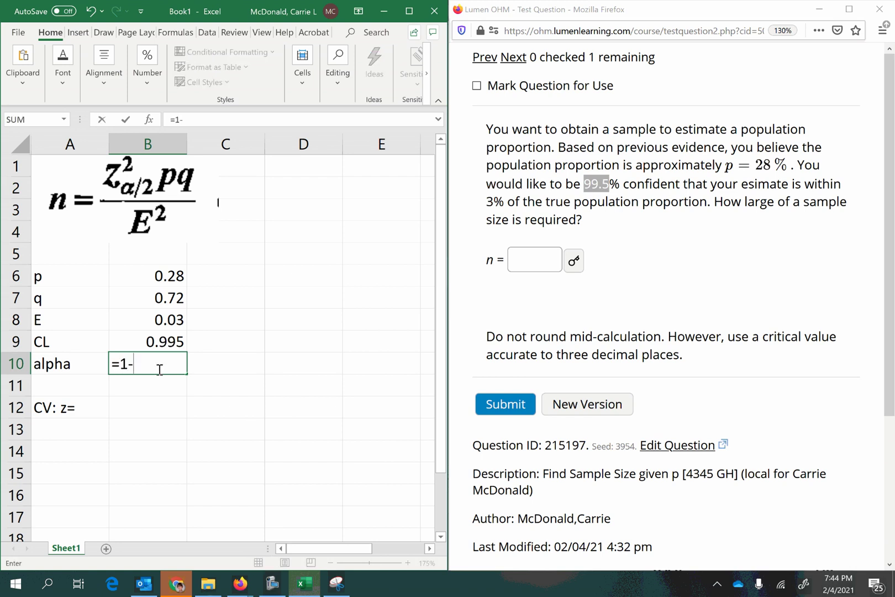
pyautogui.write('1-')
pyautogui.click(171, 346)
pyautogui.press('Return')
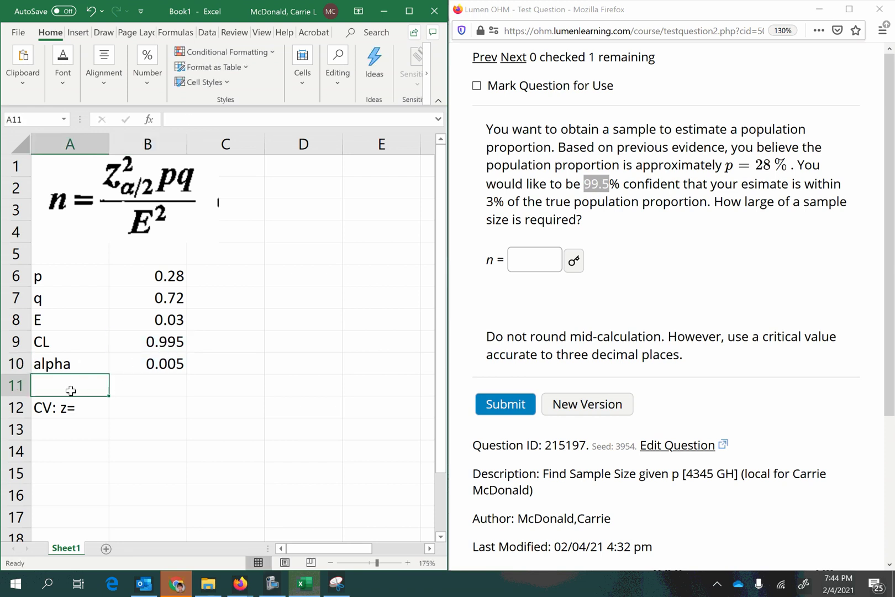
# - Add alpha/2 in row 11 as =B10/2, giving 0.0025
pyautogui.write('alpha/2')
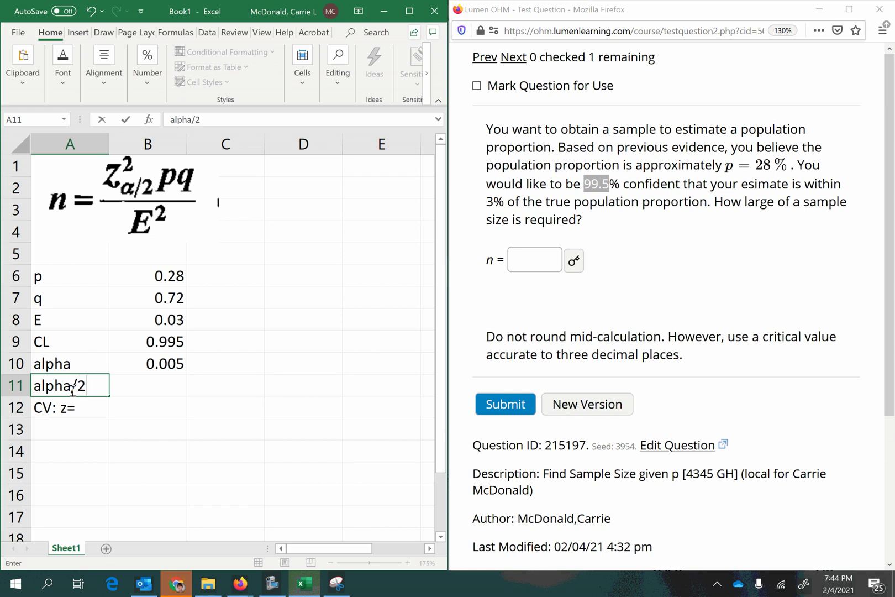
pyautogui.press('Tab')
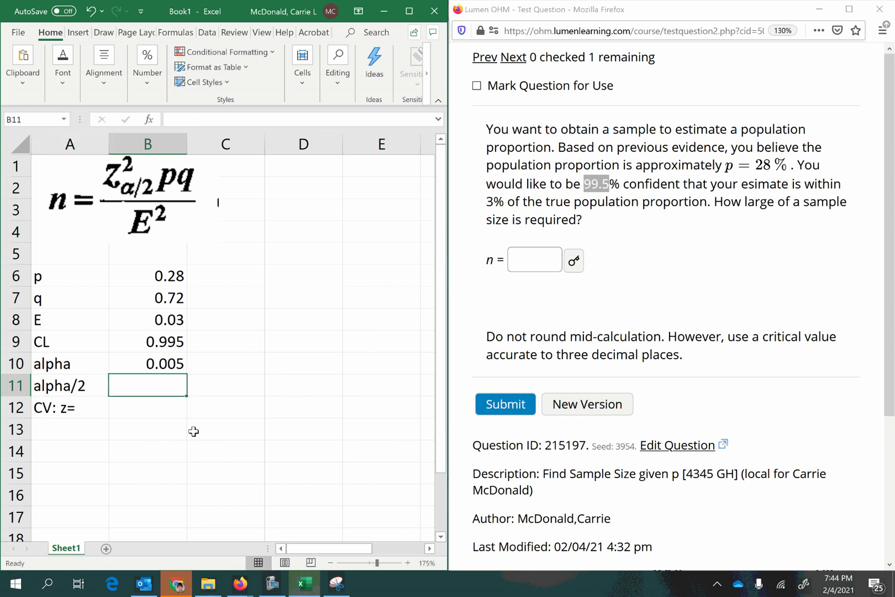
pyautogui.write('=')
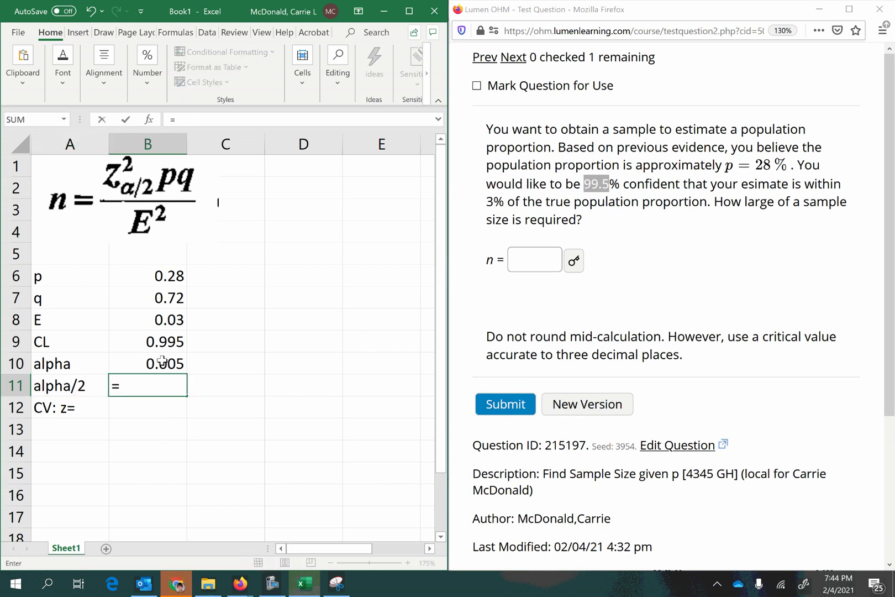
pyautogui.click(163, 367)
pyautogui.write('/2')
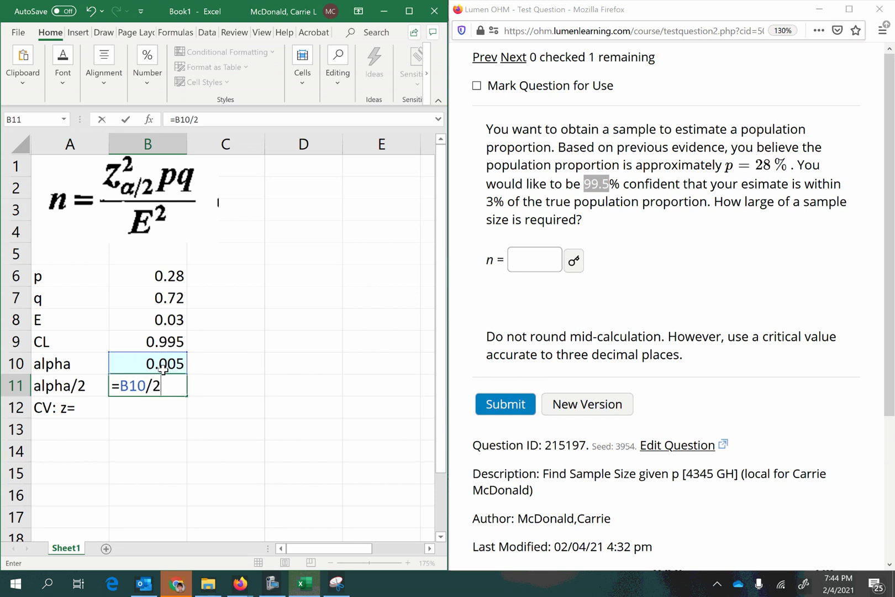
pyautogui.press('Return')
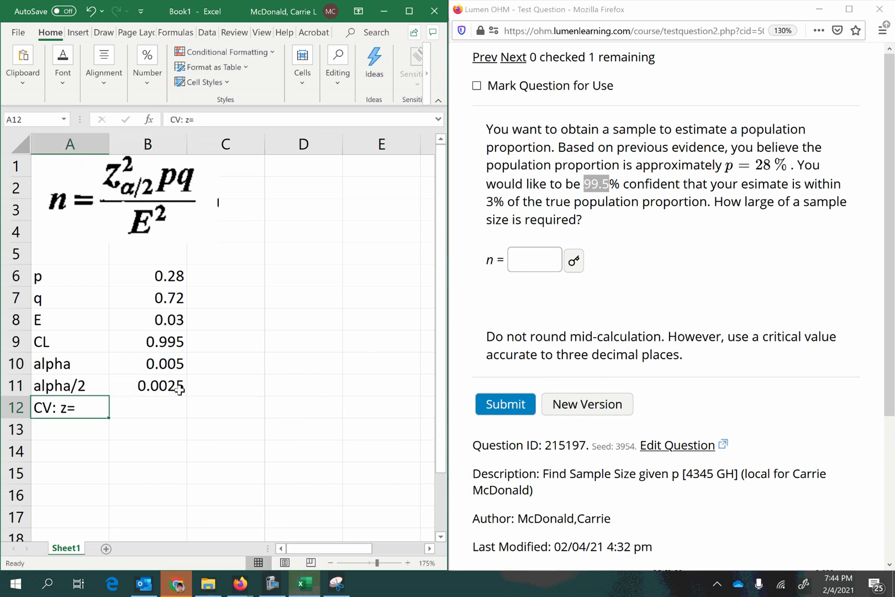
# - Review the alpha/2 formula in B11 and select B12 for the critical value
pyautogui.click(180, 389)
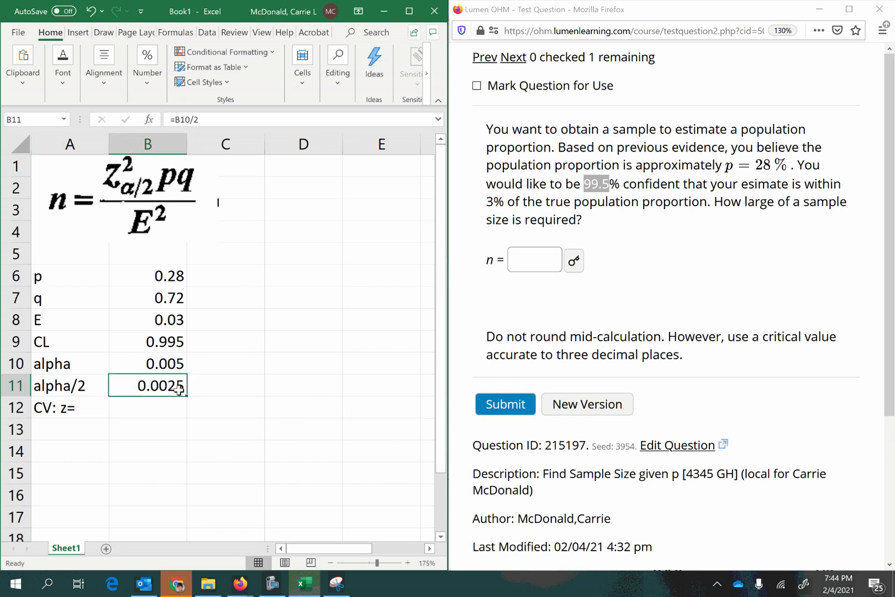
pyautogui.click(88, 415)
pyautogui.click(143, 413)
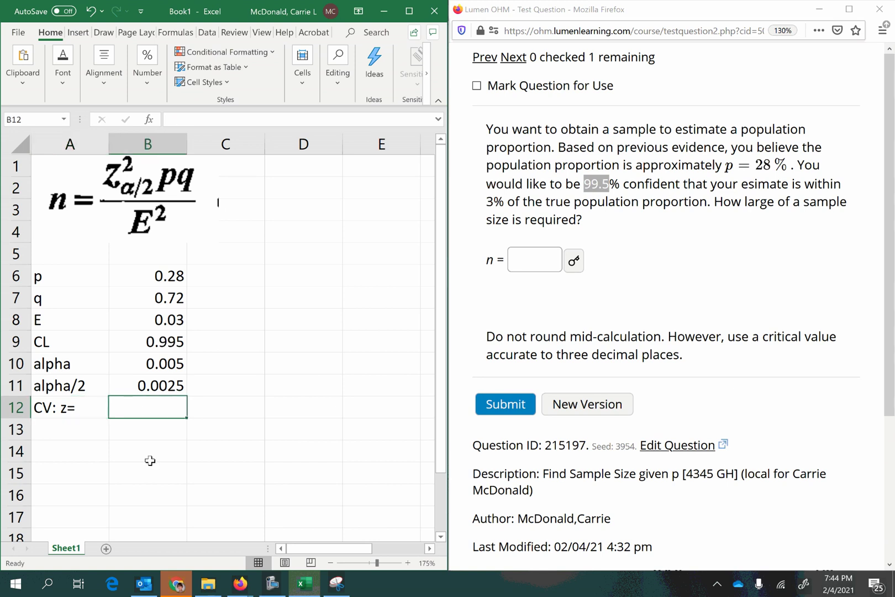
pyautogui.click(182, 389)
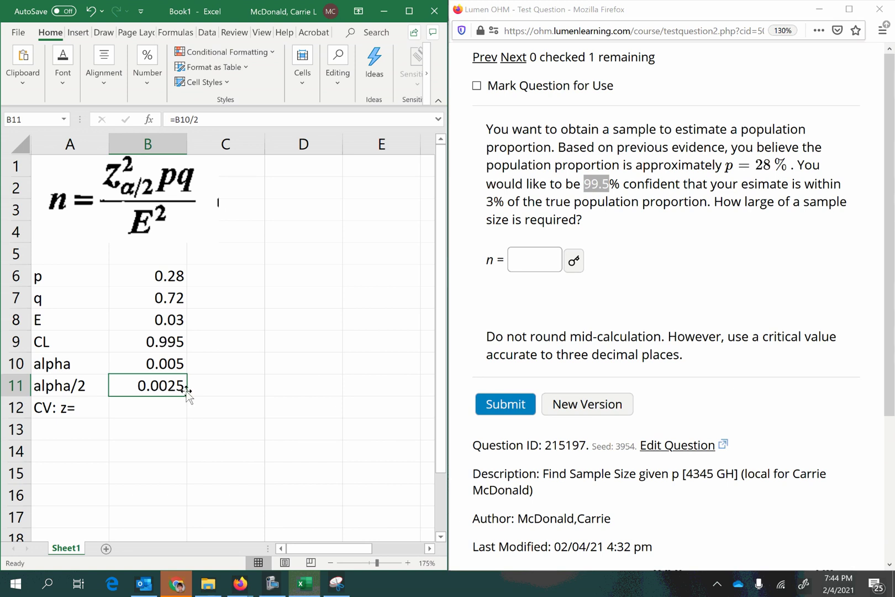
pyautogui.click(128, 412)
pyautogui.click(138, 391)
pyautogui.click(124, 411)
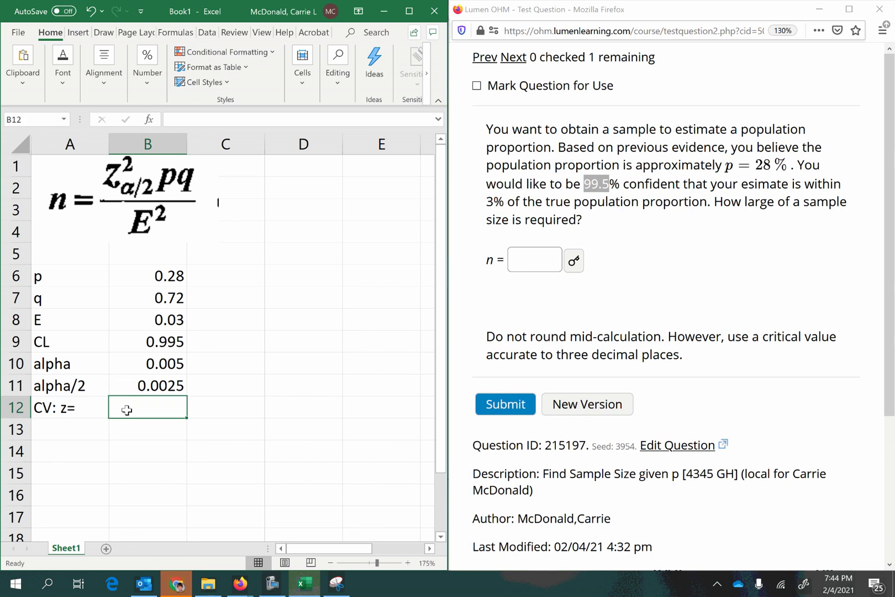
# - Enter =ABS(NORM.INV(B11,0,1)) in B12, giving a critical z of 2.807034
pyautogui.write('=')
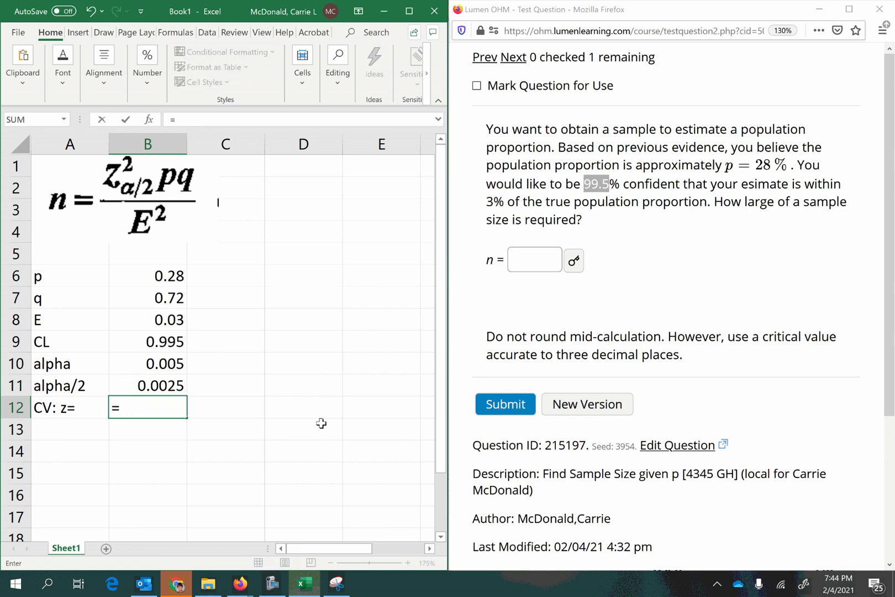
pyautogui.write('abs ')
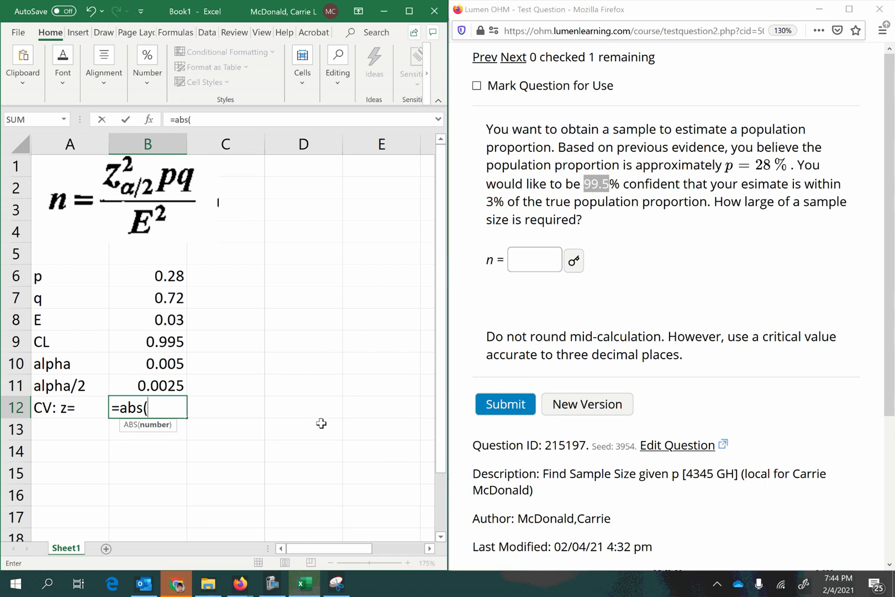
pyautogui.write('norm')
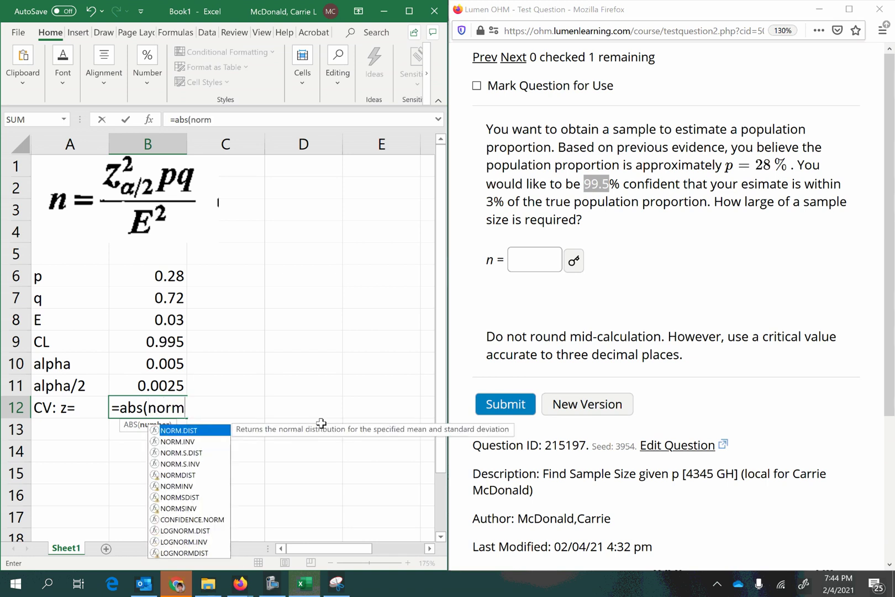
pyautogui.write('.inv(')
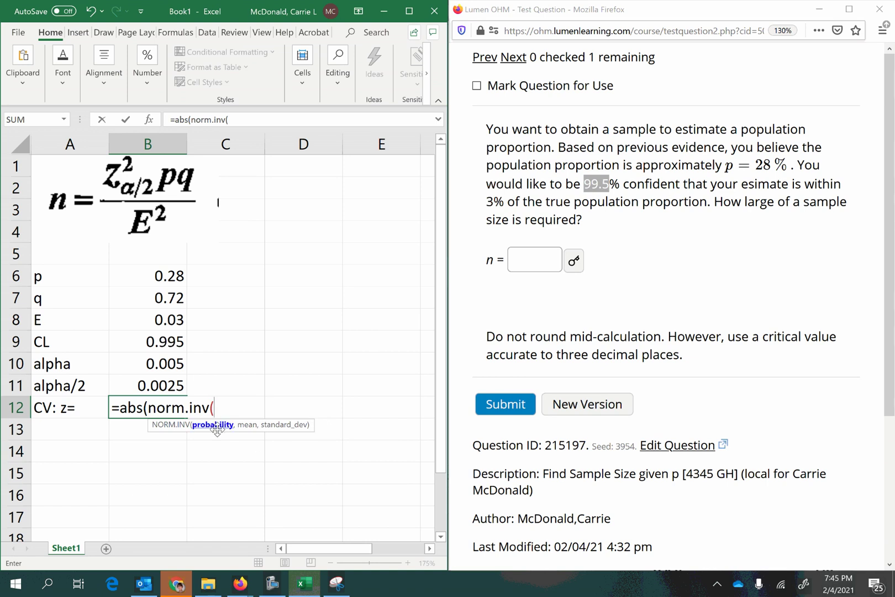
pyautogui.click(151, 385)
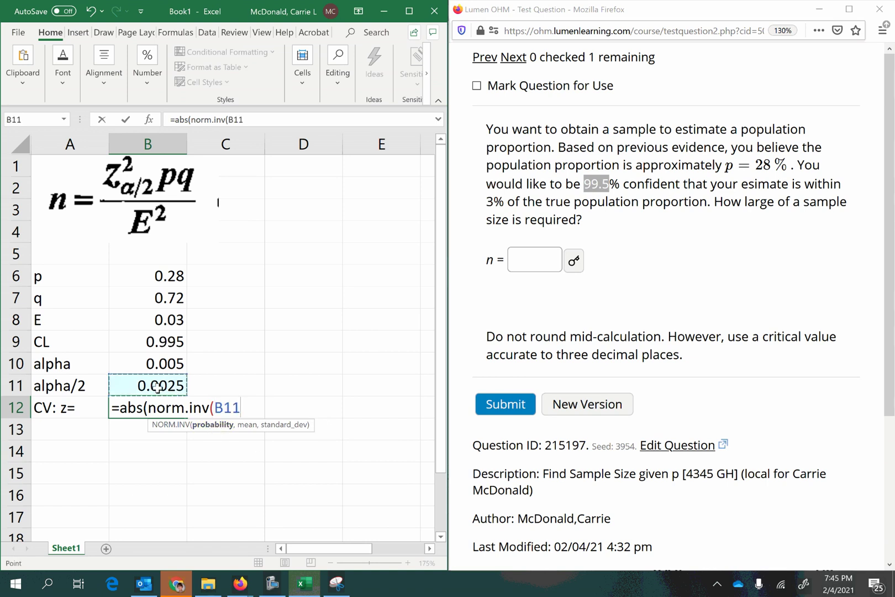
pyautogui.write(',')
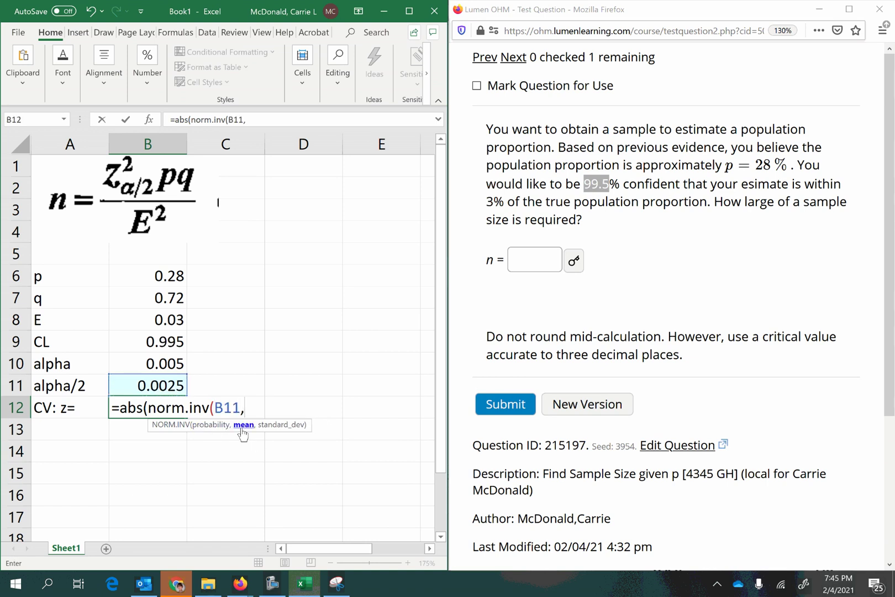
pyautogui.write('0,')
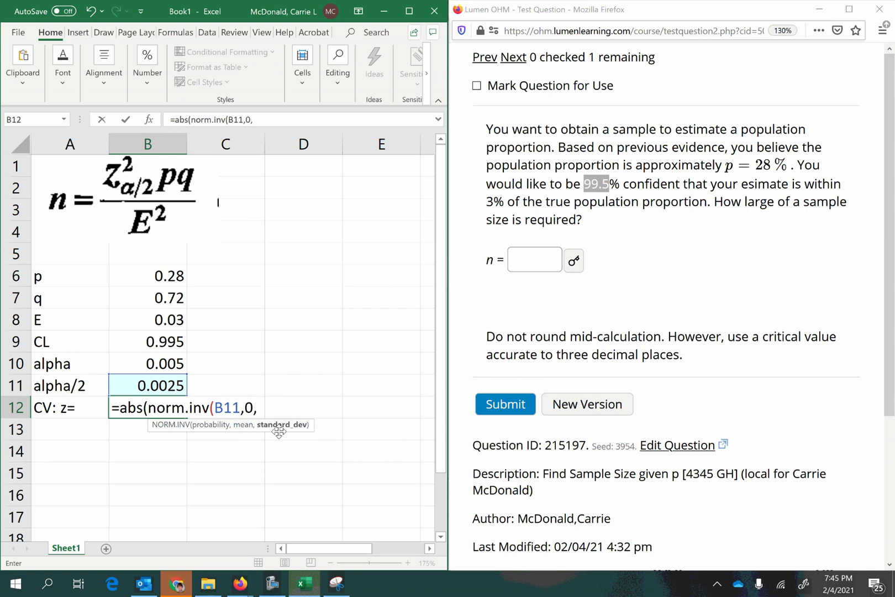
pyautogui.write('1)')
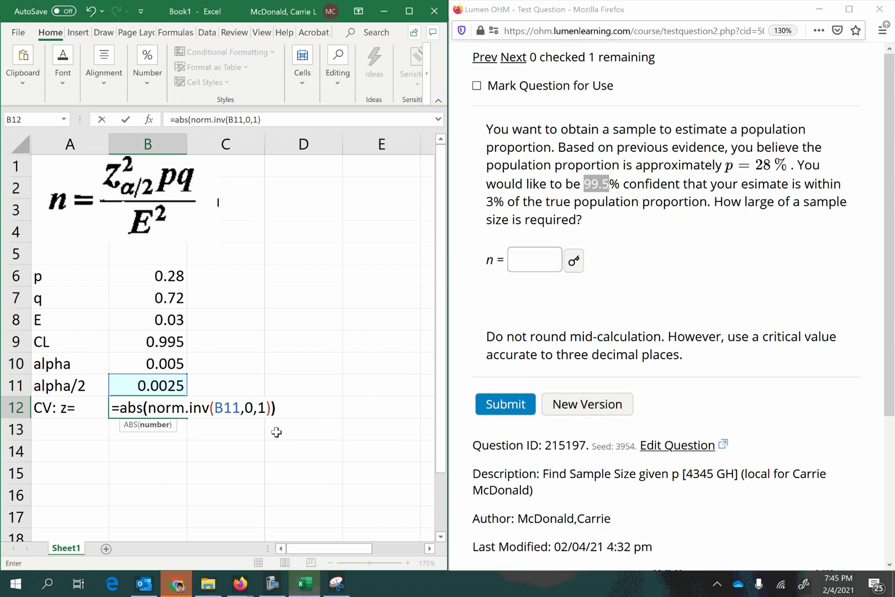
pyautogui.press('Return')
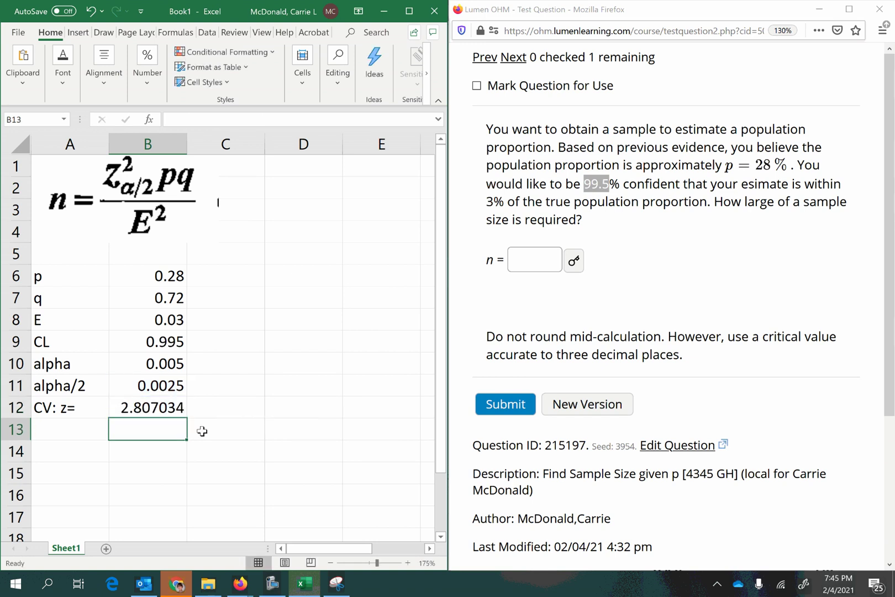
pyautogui.click(141, 405)
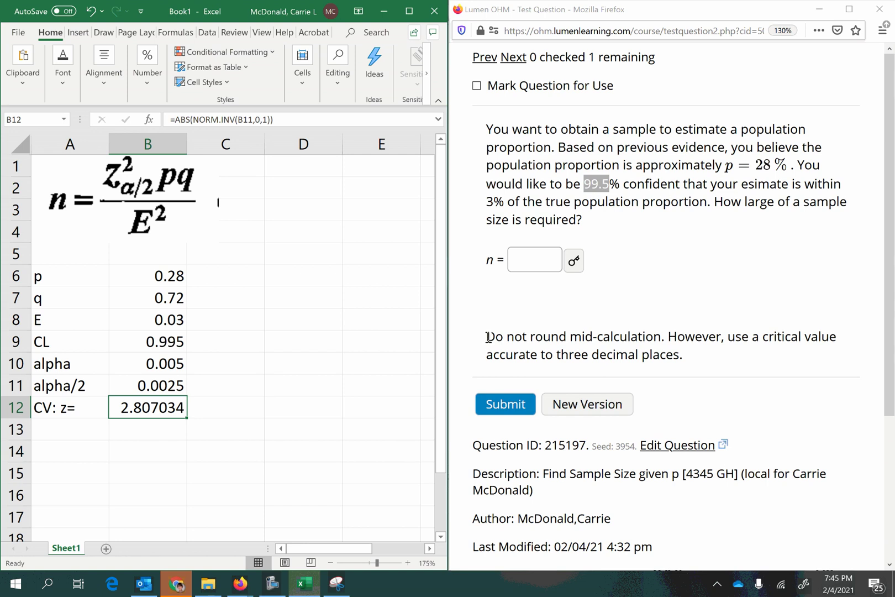
# - Replace B12 with the rounded critical value 2.807 and maximize the Excel window
pyautogui.moveTo(488, 337); pyautogui.dragTo(681, 356)
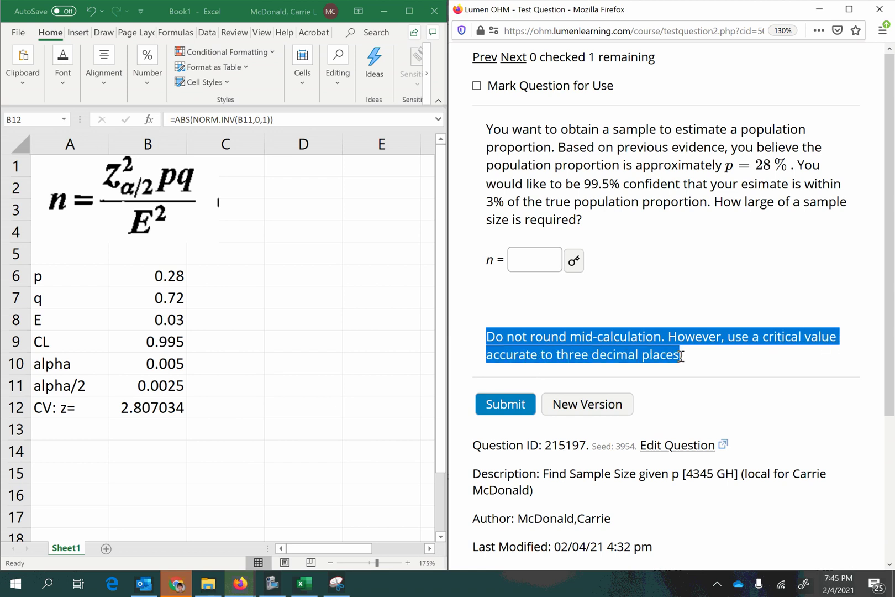
pyautogui.click(133, 410)
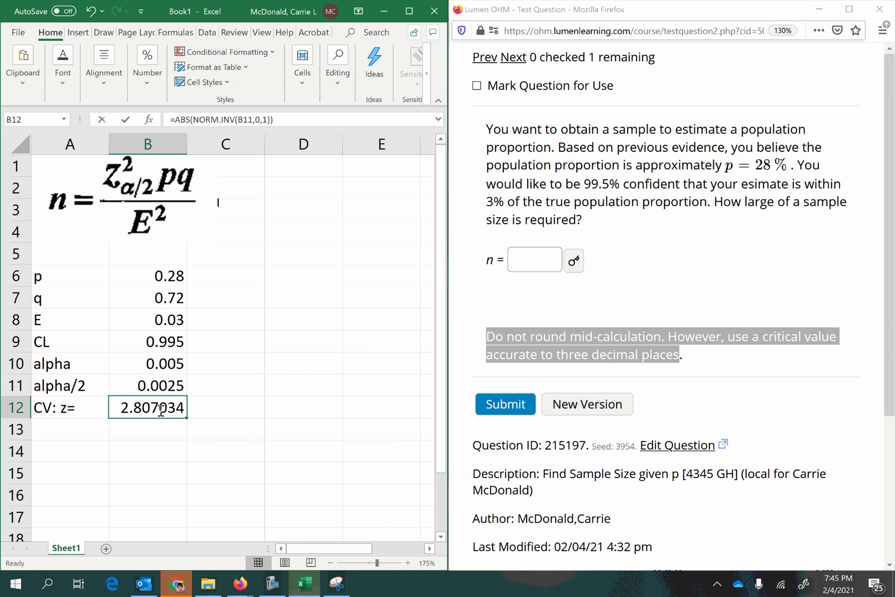
pyautogui.write('2.90')
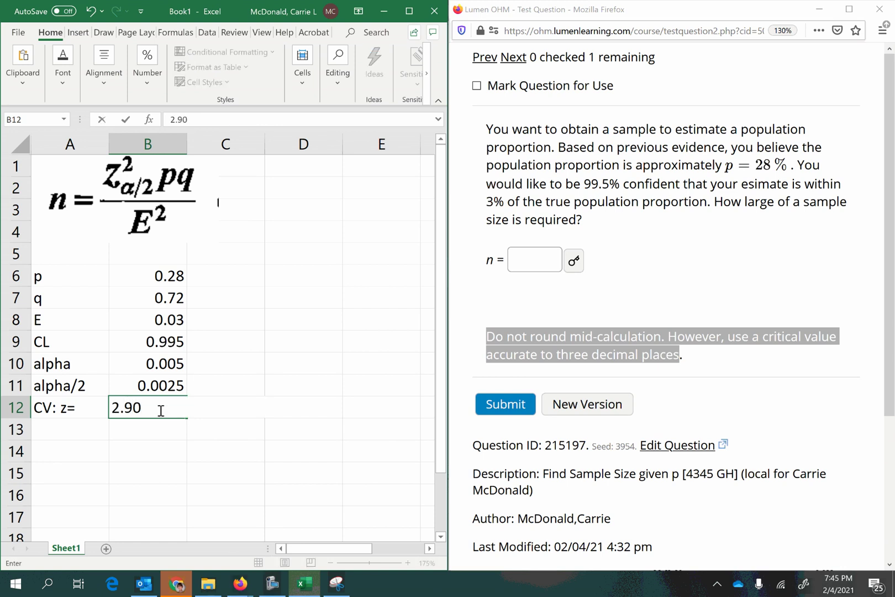
pyautogui.press('BackSpace')
pyautogui.press('BackSpace')
pyautogui.write('807')
pyautogui.press('Return')
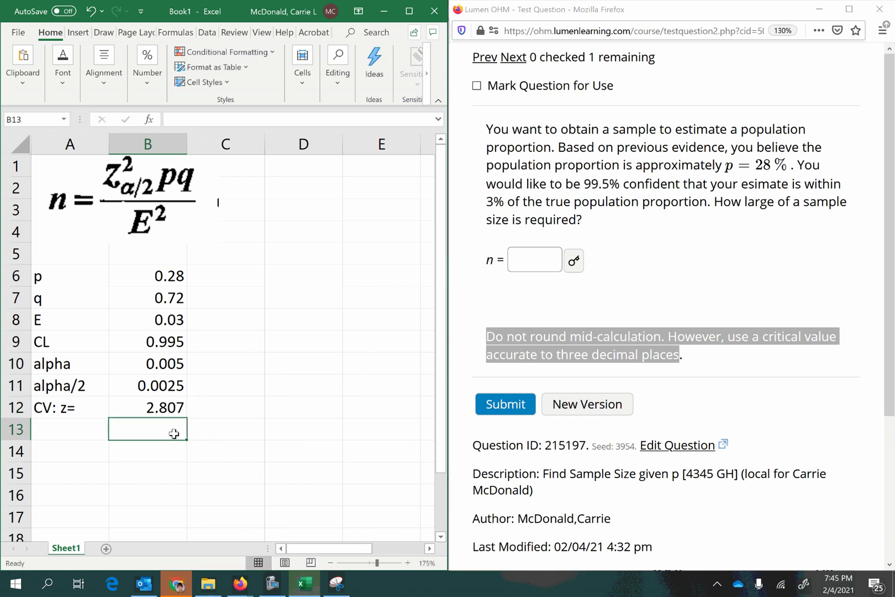
pyautogui.click(140, 409)
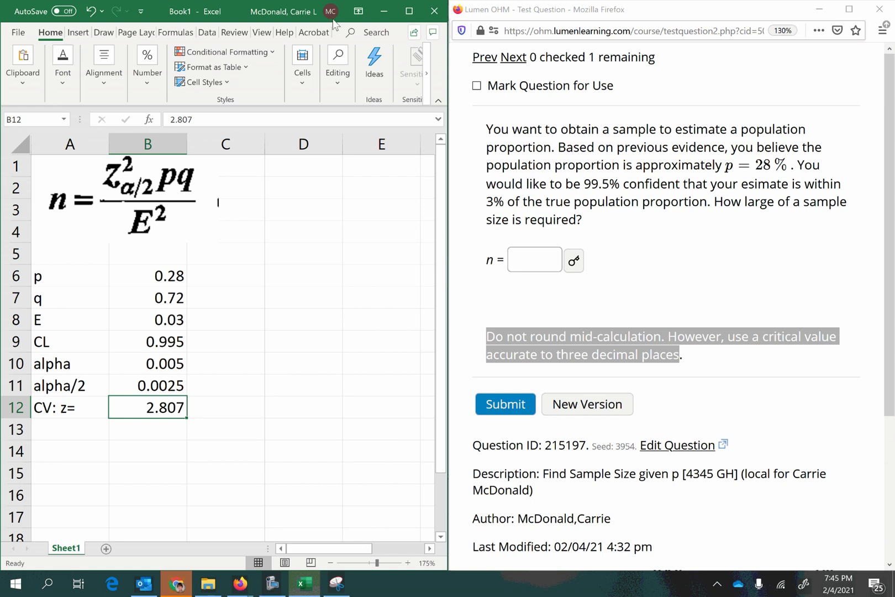
pyautogui.click(410, 10)
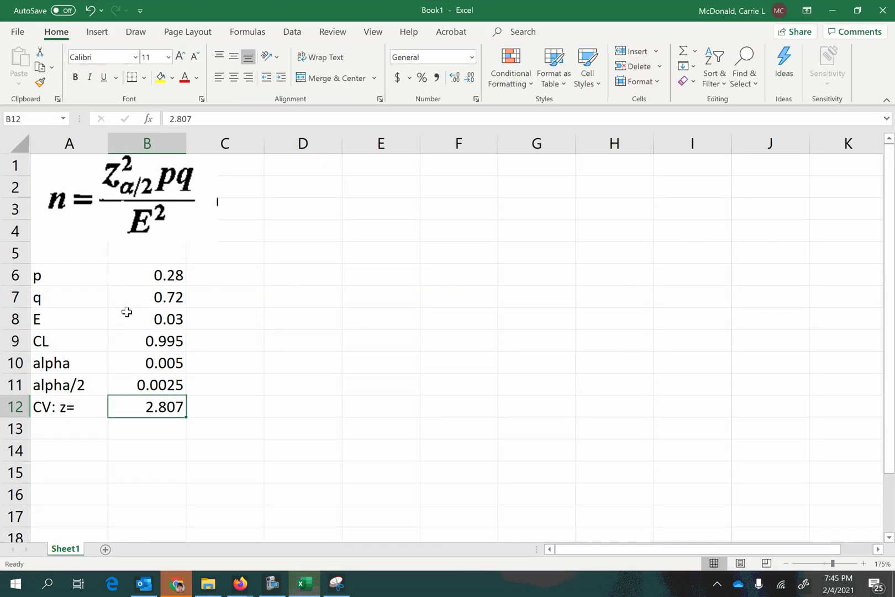
# - Fill B6, B7, B8 and B12 (p, q, E, critical value) with yellow
pyautogui.click(135, 357)
pyautogui.click(132, 274)
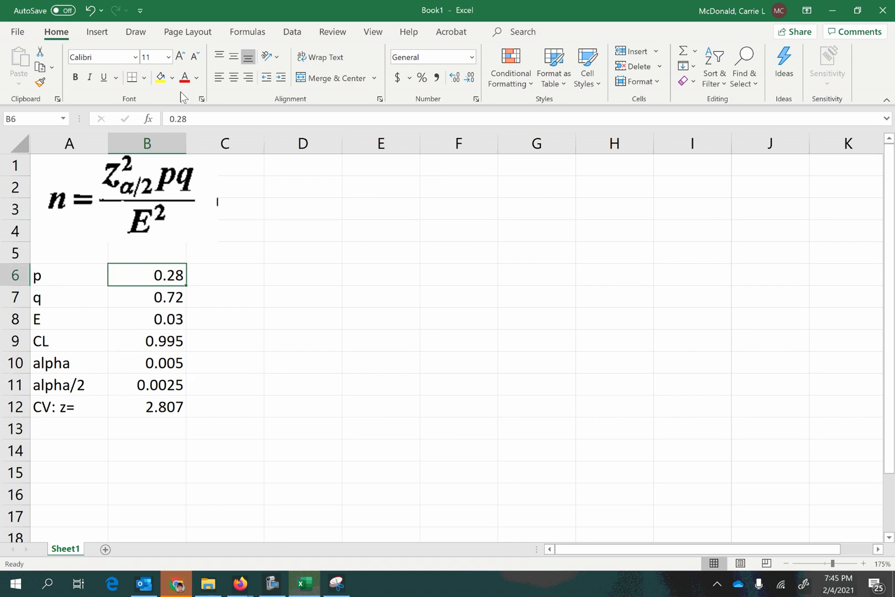
pyautogui.click(161, 78)
pyautogui.click(149, 298)
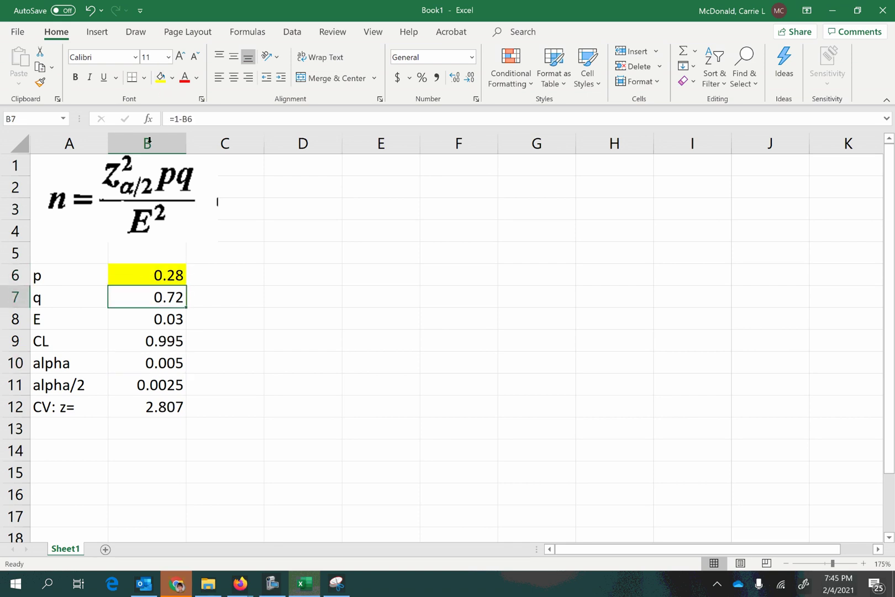
pyautogui.click(160, 80)
pyautogui.click(141, 320)
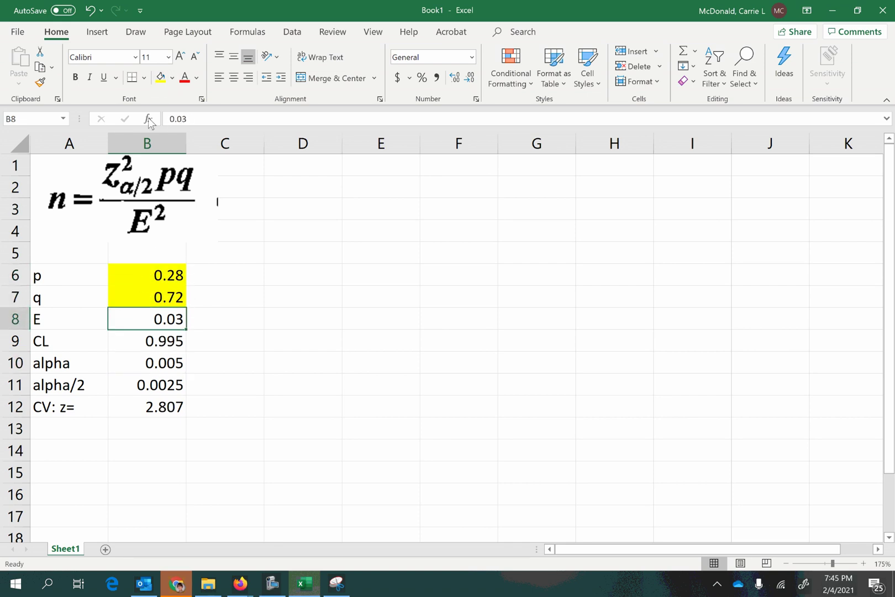
pyautogui.click(161, 80)
pyautogui.click(143, 404)
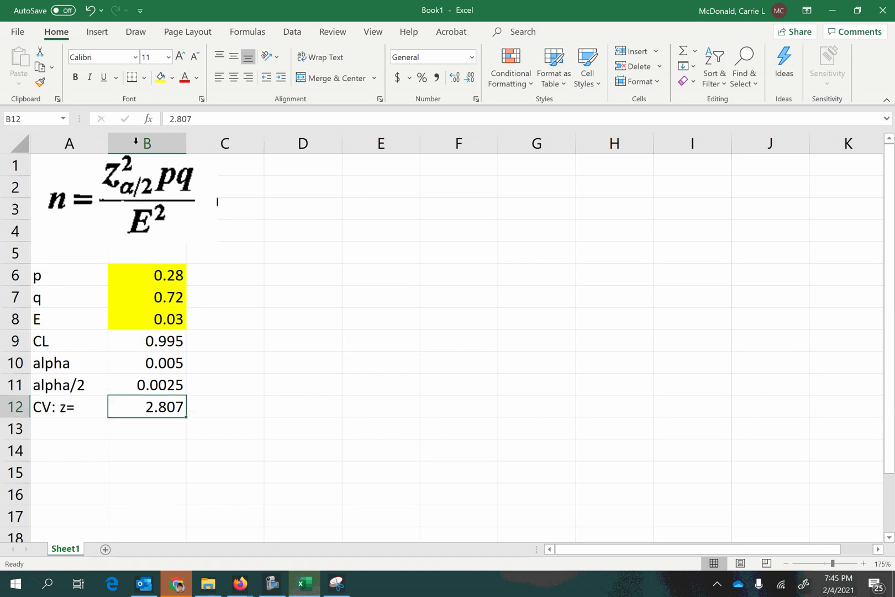
pyautogui.click(161, 79)
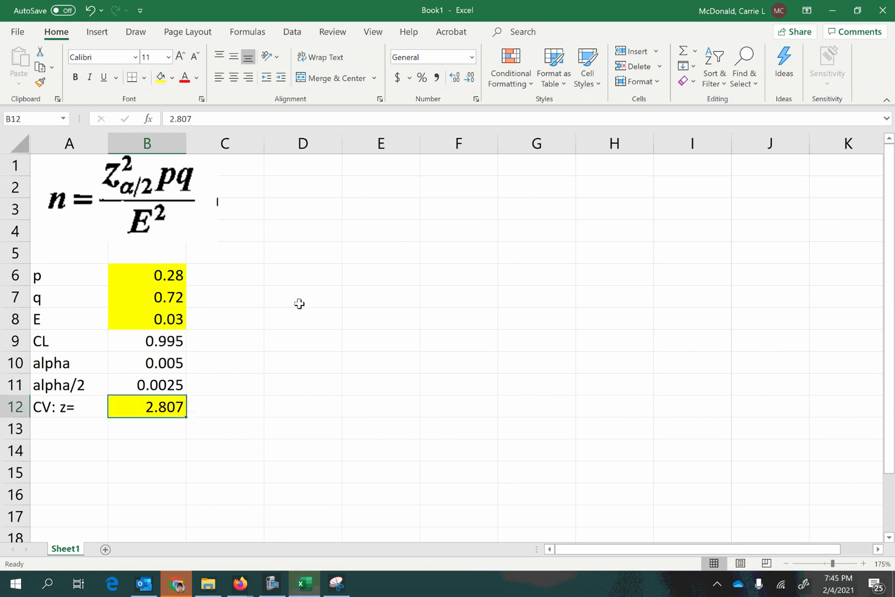
# - Label D3 'n=' and begin E3's formula with the squared critical value B12^2
pyautogui.click(321, 204)
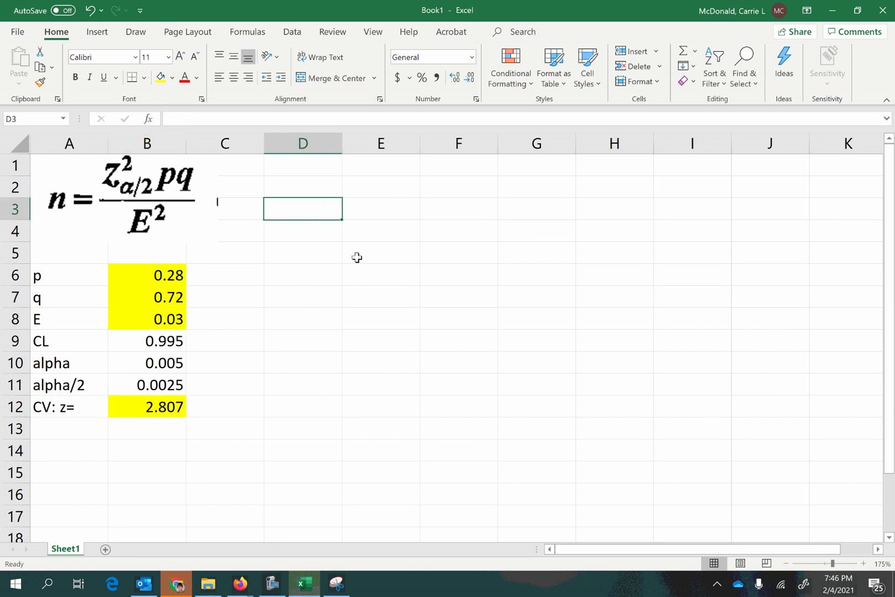
pyautogui.write('n=')
pyautogui.press('Tab')
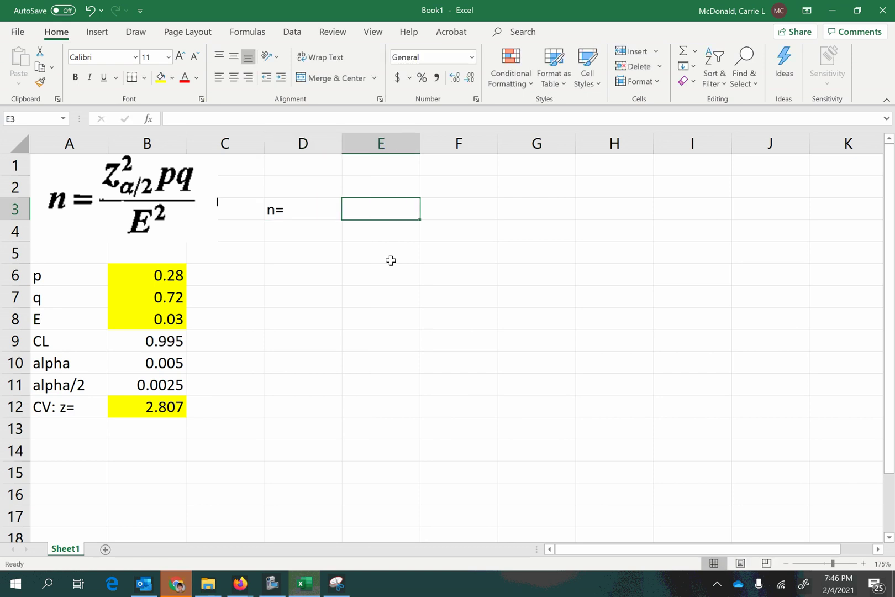
pyautogui.write('=')
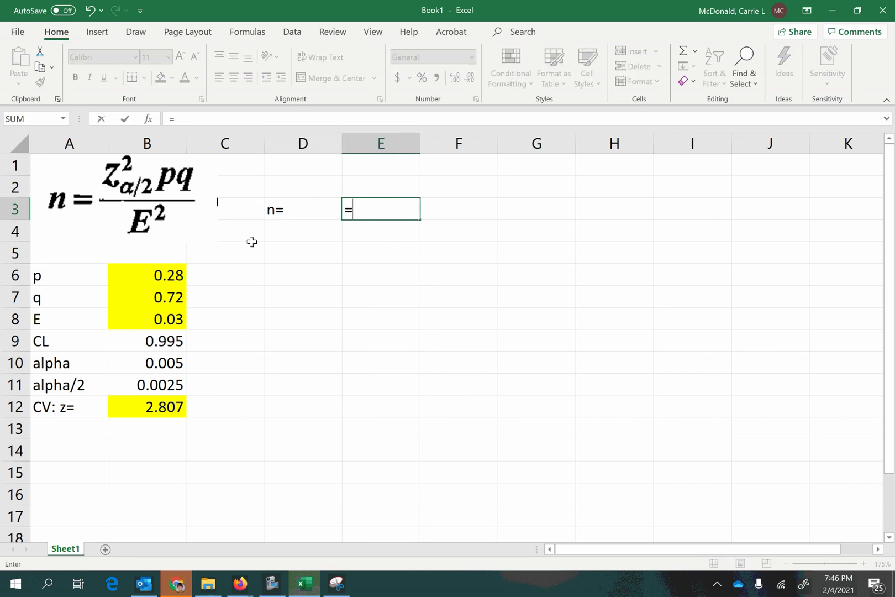
pyautogui.write('()/(')
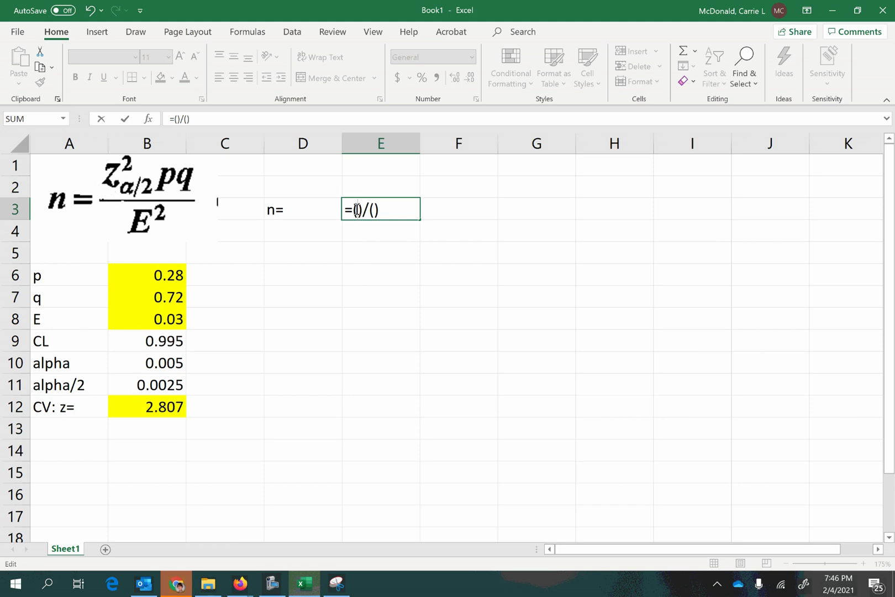
pyautogui.click(165, 407)
pyautogui.write('^2')
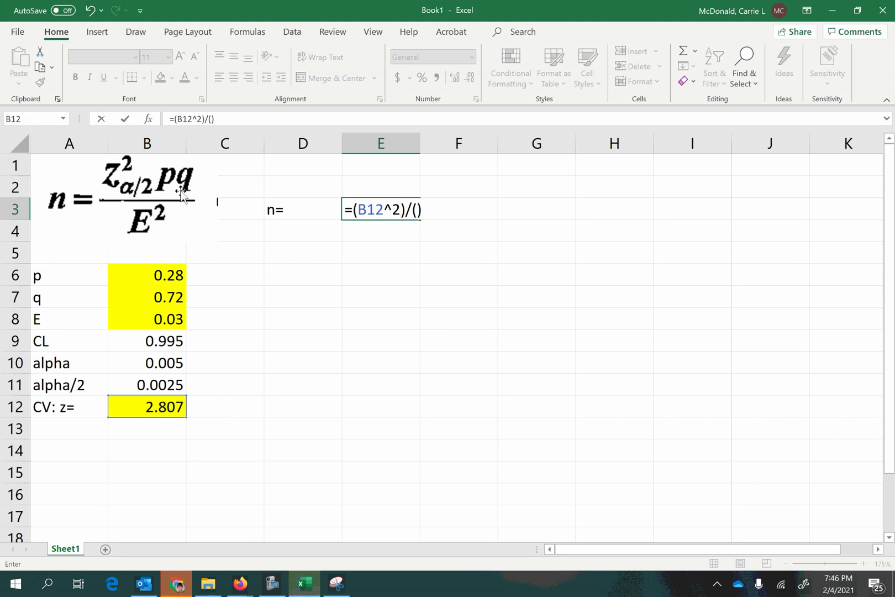
# - Finish E3 as =(B12^2*B6*B7)/(B8^2), yielding a sample size of 1764.952
pyautogui.write('*')
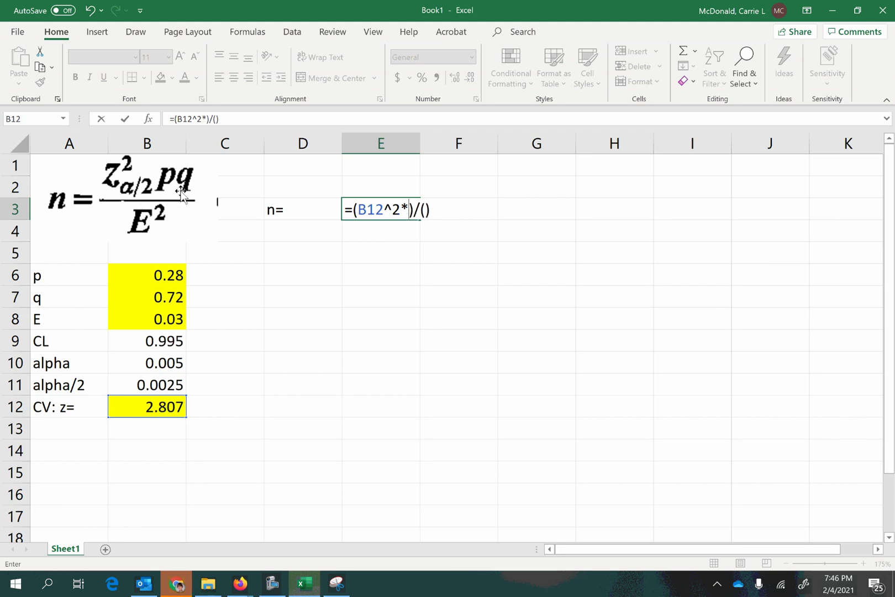
pyautogui.click(159, 273)
pyautogui.write('*')
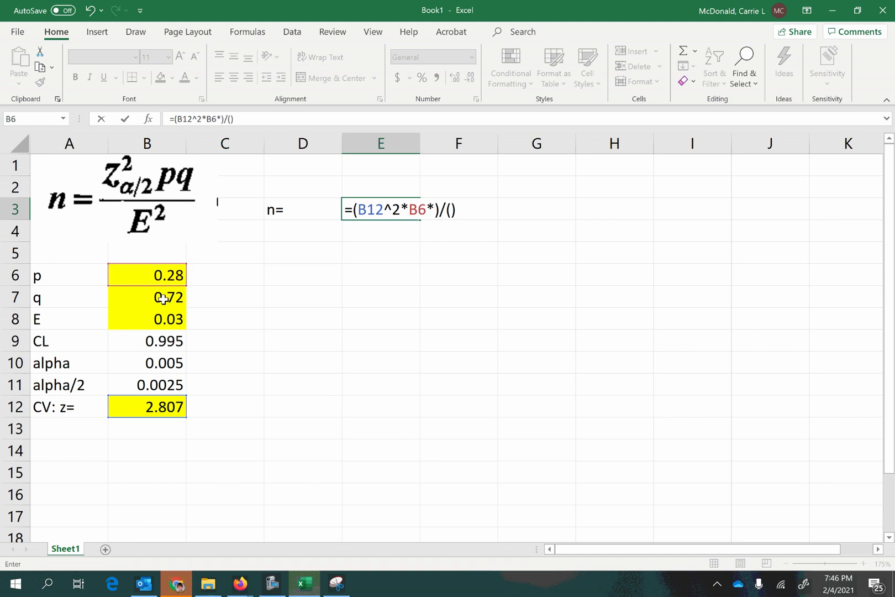
pyautogui.click(162, 299)
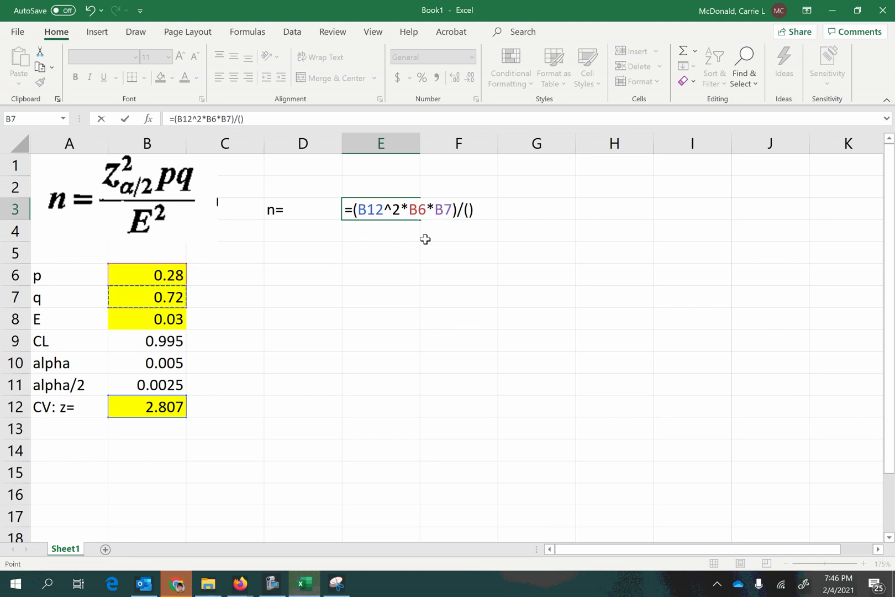
pyautogui.click(470, 211)
pyautogui.click(147, 320)
pyautogui.write('^2')
pyautogui.press('Return')
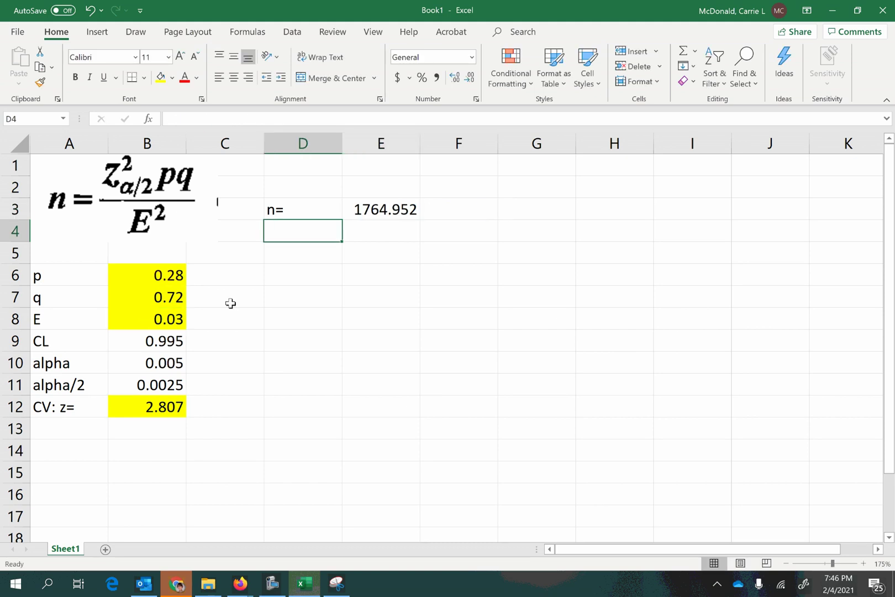
pyautogui.click(398, 208)
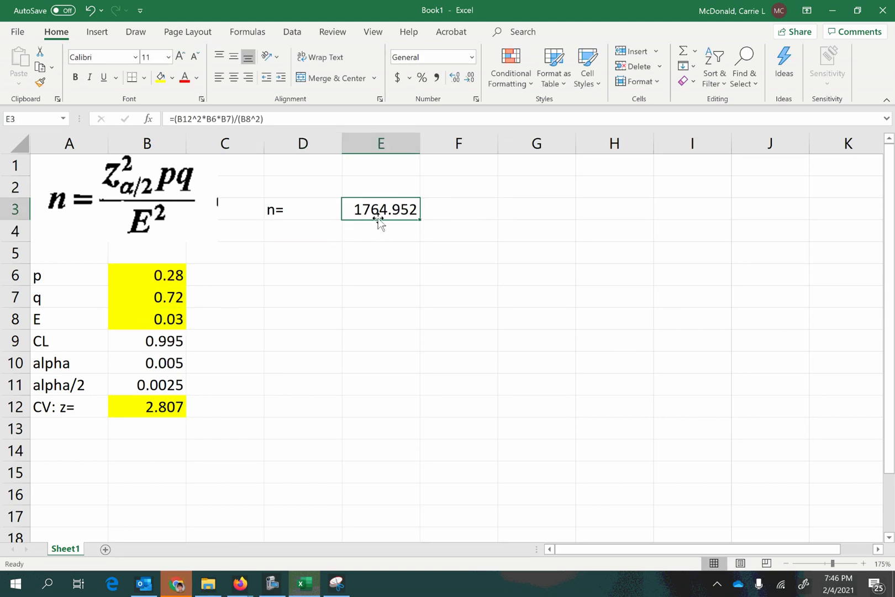
# - Enter 1765 in F3 as the rounded-up sample size
pyautogui.click(445, 210)
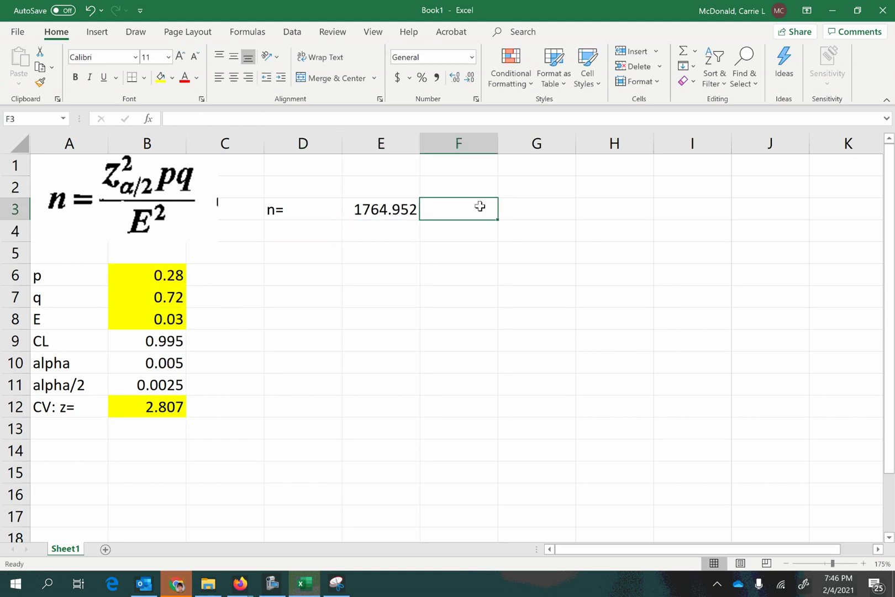
pyautogui.write('17')
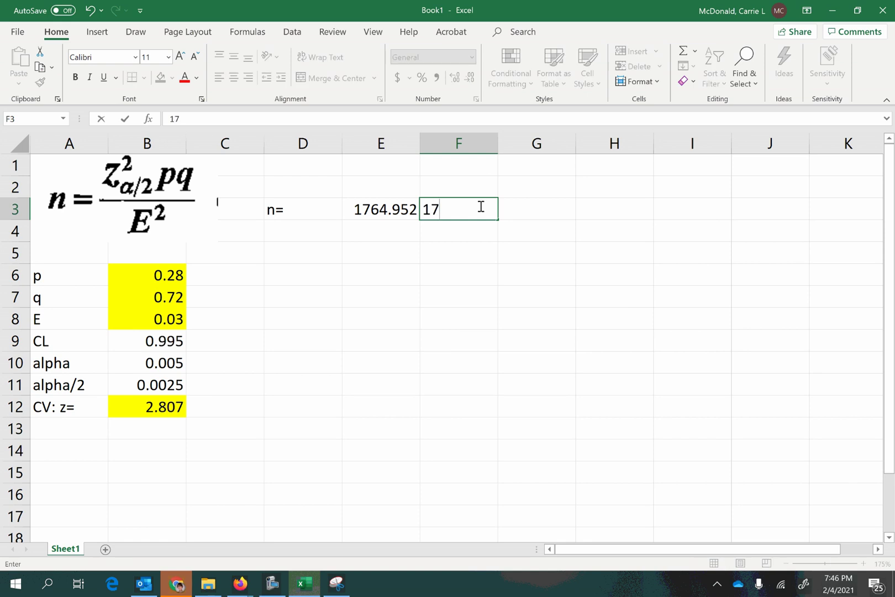
pyautogui.write('65')
pyautogui.press('Return')
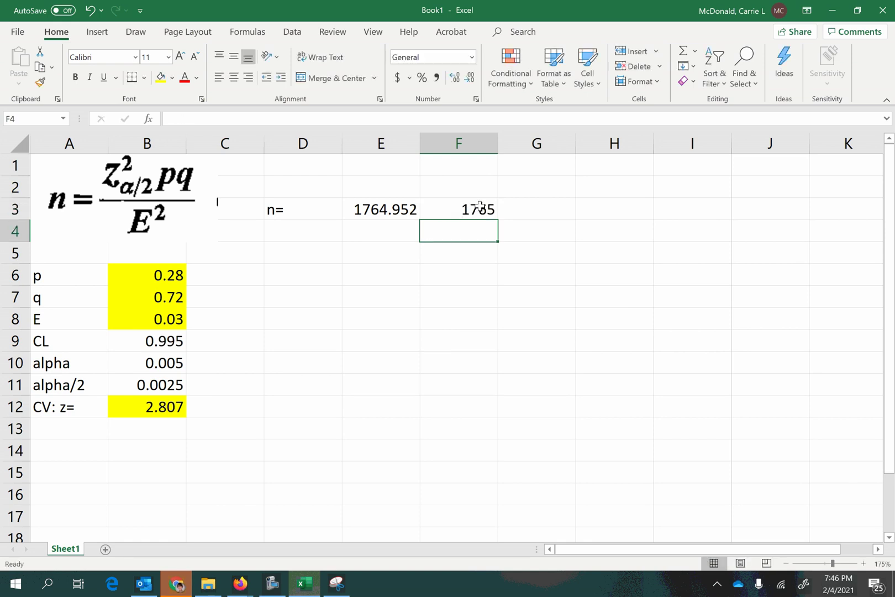
pyautogui.click(471, 210)
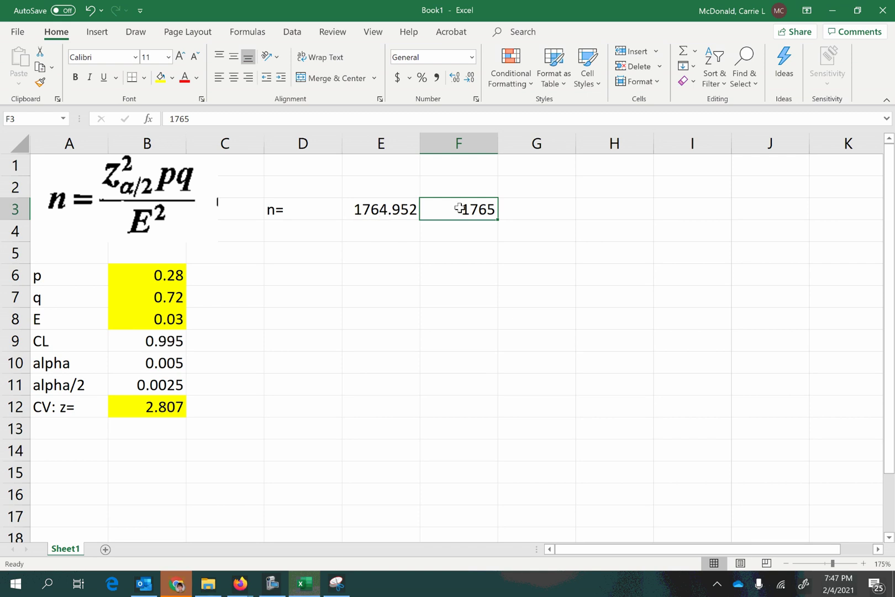
# - Review the sample-size formula in E3 and the n= label in D3
pyautogui.click(390, 211)
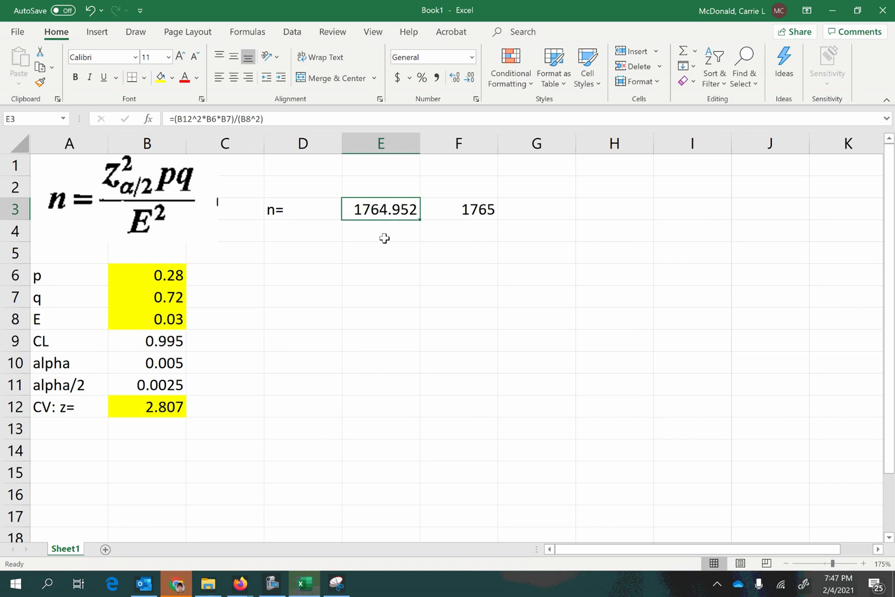
pyautogui.click(282, 212)
pyautogui.moveTo(459, 230); pyautogui.dragTo(409, 553)
pyautogui.scroll(2, 437, 392)
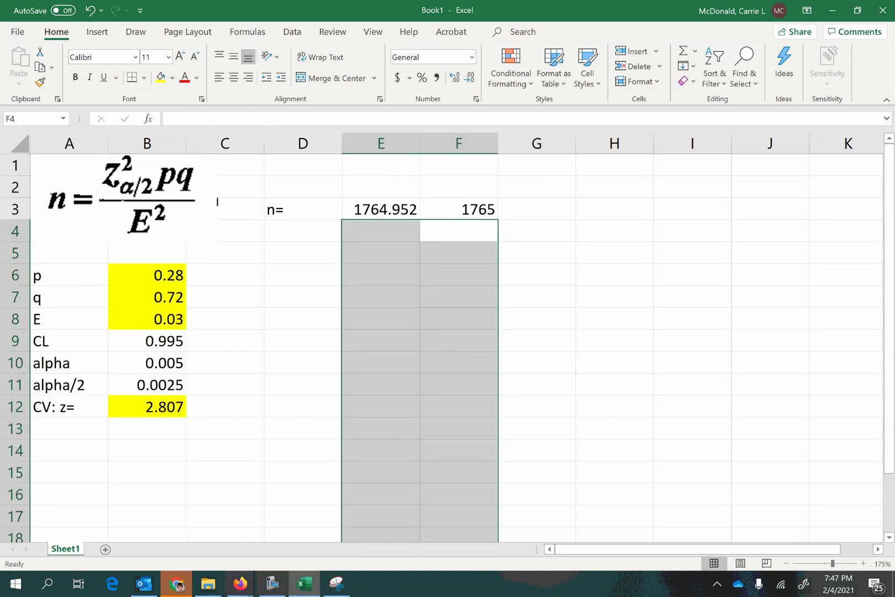
# - Back in the Firefox Lumen OHM question, enter 1765 in the n= box and submit it
pyautogui.click(242, 587)
pyautogui.click(310, 519)
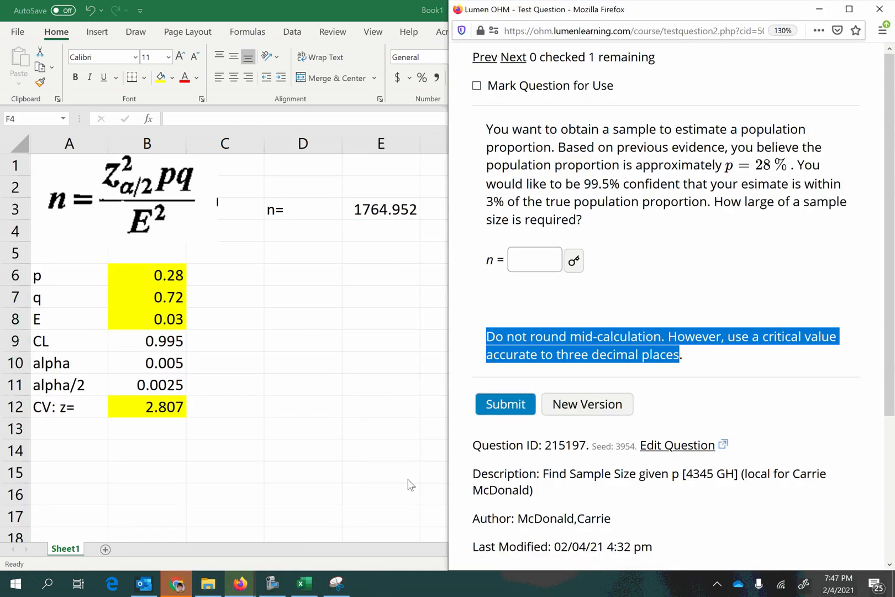
pyautogui.click(532, 260)
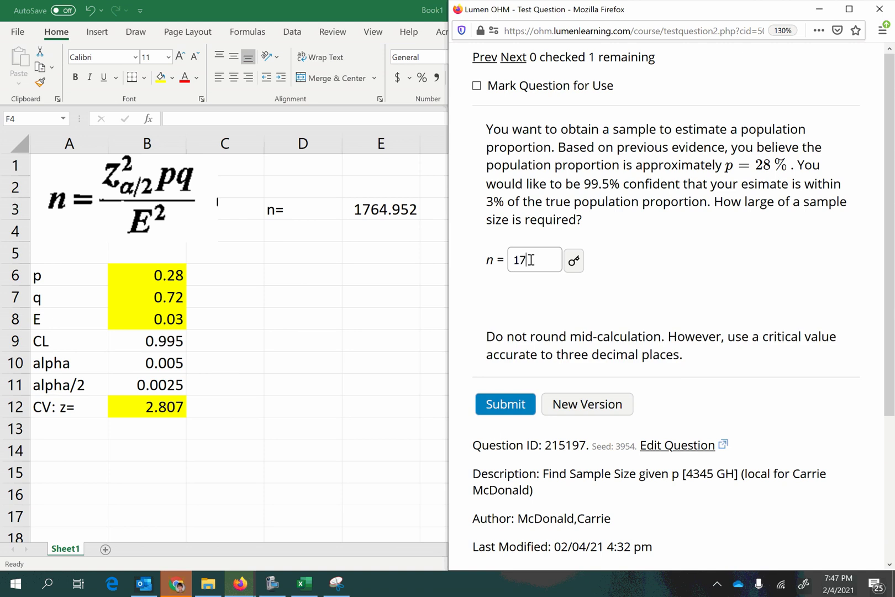
pyautogui.write('1765')
pyautogui.press('Return')
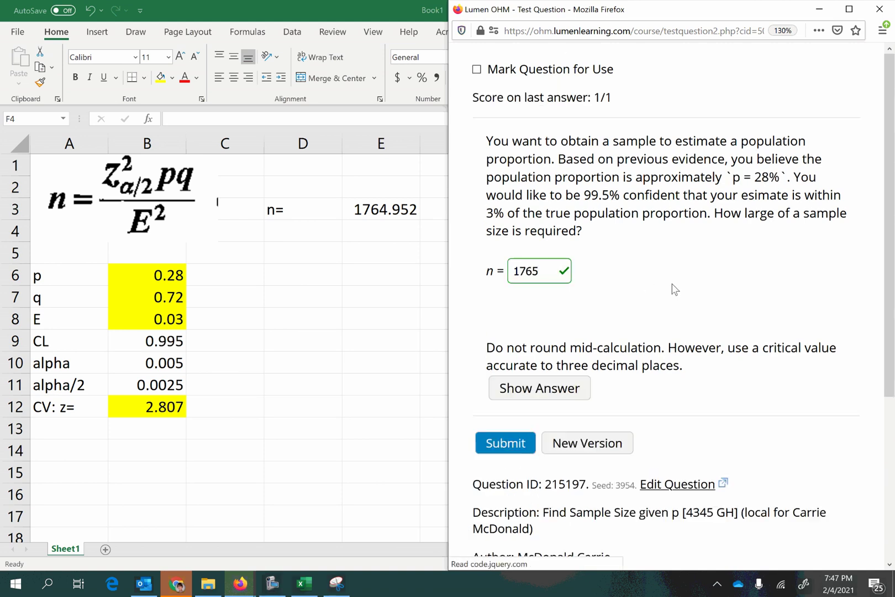